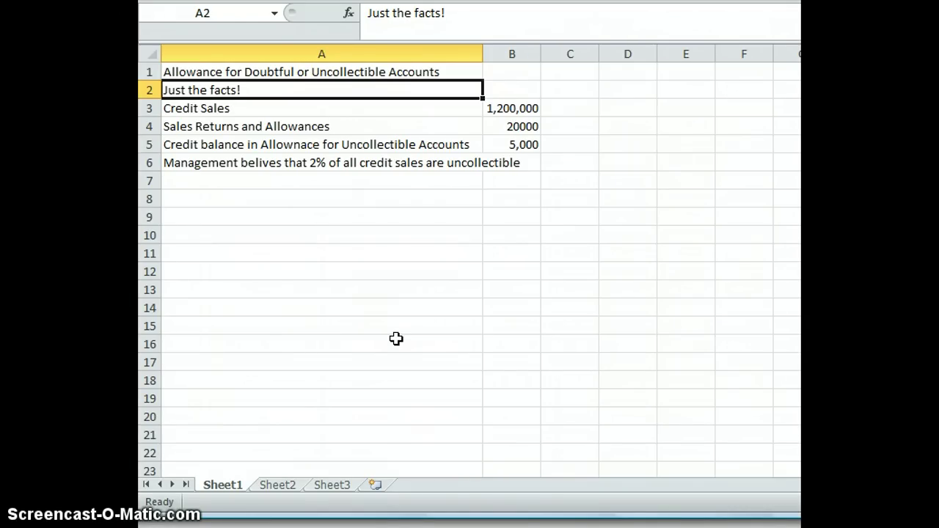
pyautogui.click(195, 91)
pyautogui.moveTo(195, 90); pyautogui.dragTo(506, 110)
pyautogui.click(262, 110)
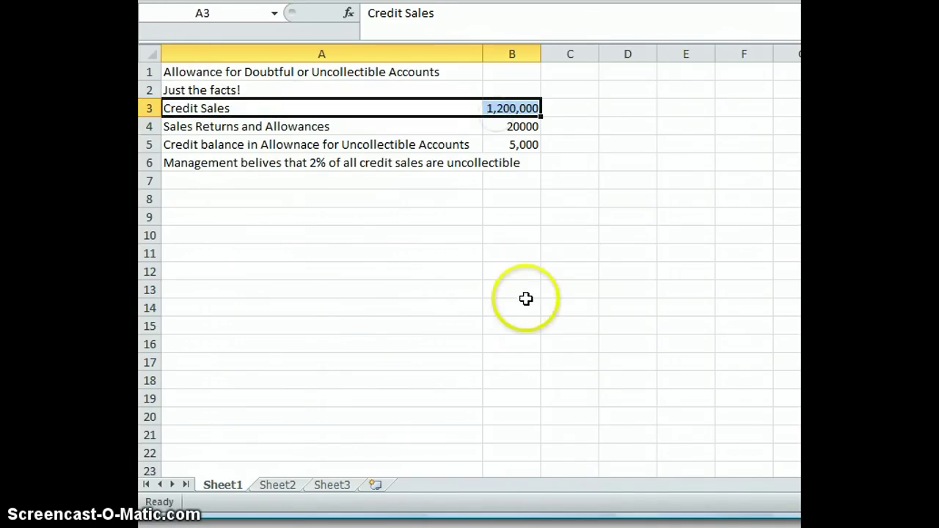
pyautogui.click(338, 125)
pyautogui.moveTo(457, 125); pyautogui.dragTo(518, 125)
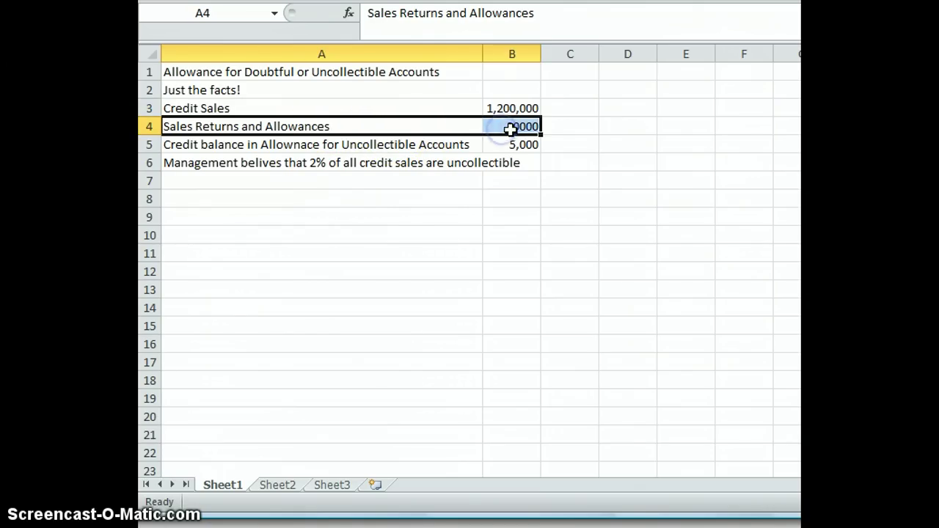
# Step: Format the Sales Returns and Allowances amount in B4 with a thousands separator and no decimal places
pyautogui.click(517, 125)
pyautogui.hotkey('ctrl', 'shift', '1')
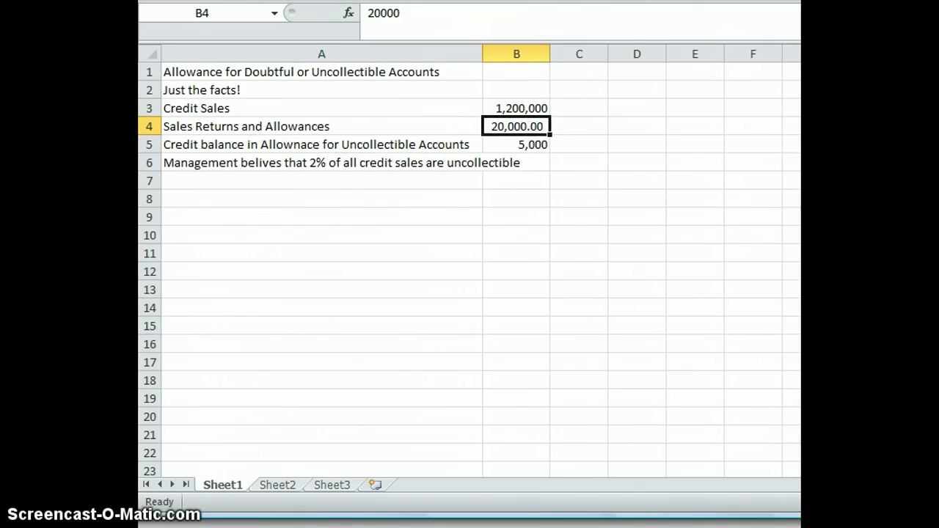
pyautogui.hotkey('alt', 'h')
pyautogui.press('9')
pyautogui.hotkey('alt', 'h')
pyautogui.press('9')
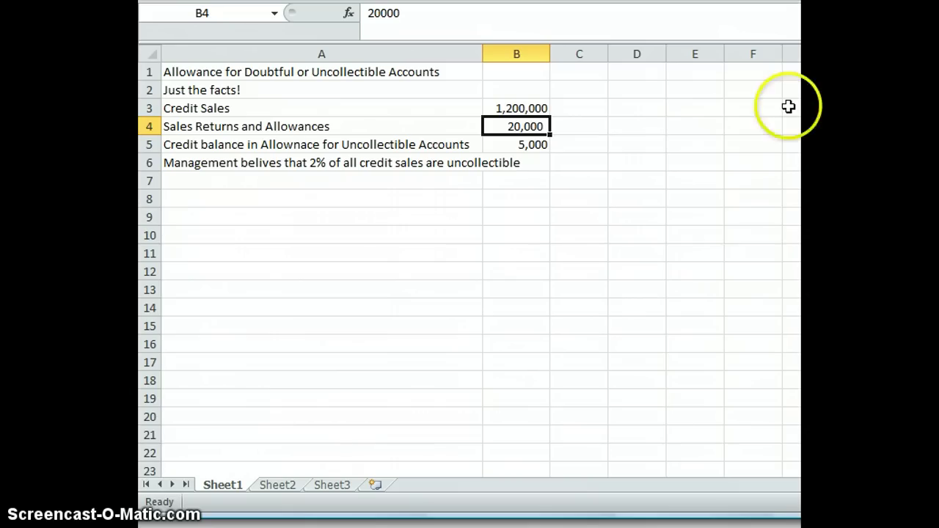
pyautogui.click(517, 147)
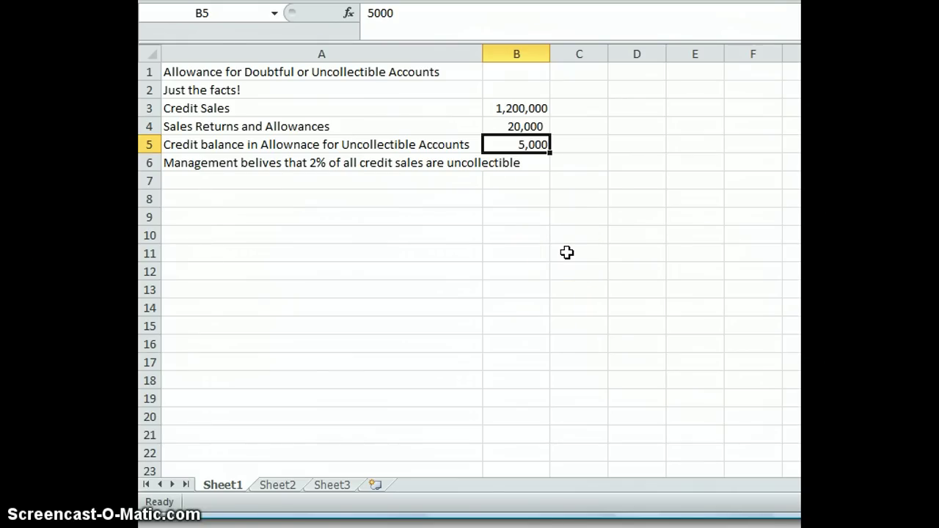
pyautogui.click(382, 169)
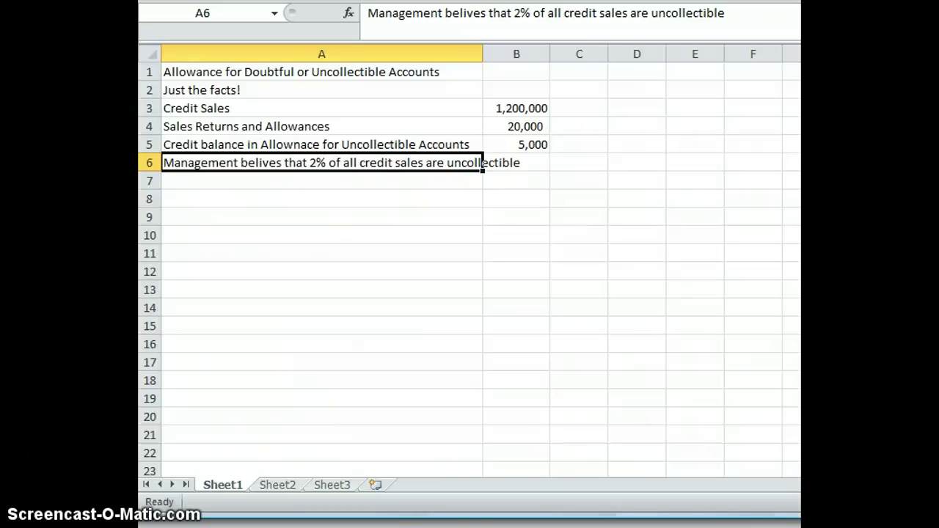
# Step: Enter the label "Net Credit Sales" in cell A8, below the list of facts
pyautogui.click(398, 200)
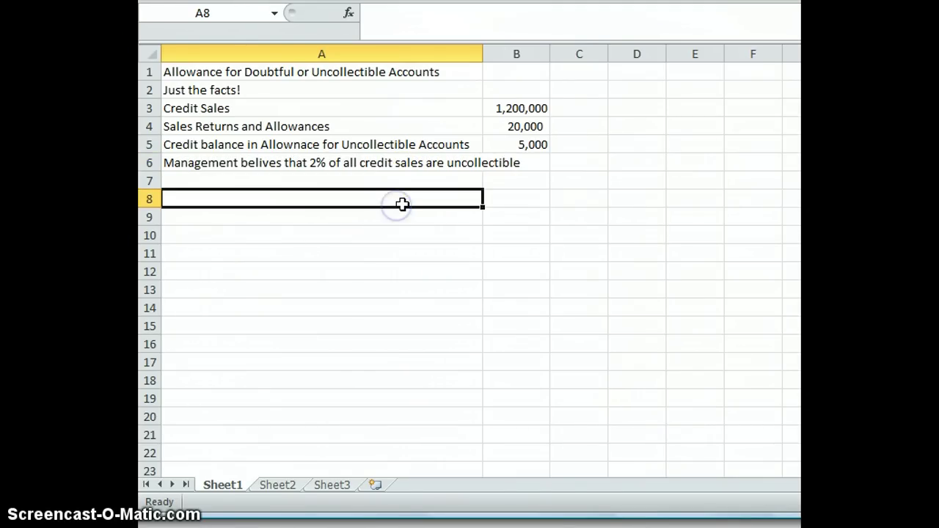
pyautogui.write('Net Cr')
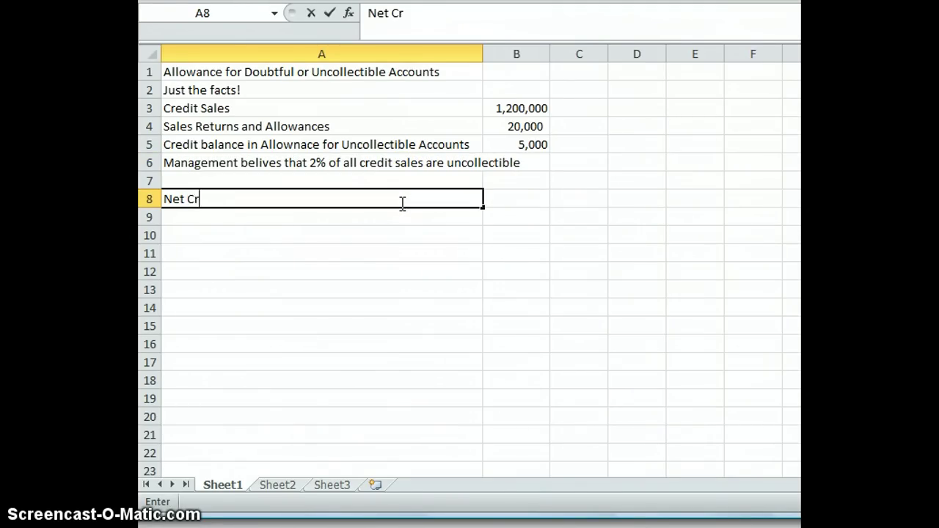
pyautogui.write('edit Sales')
pyautogui.press('Return')
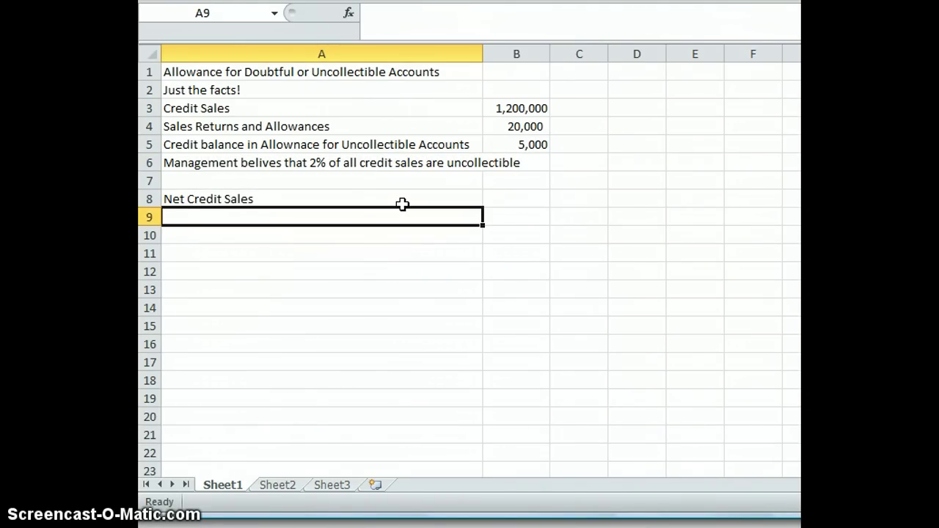
# Step: Enter the description "Credit Sales less sales returns and allowance" in cell B8, beside the Net Credit Sales label
pyautogui.press('Up')
pyautogui.press('Right')
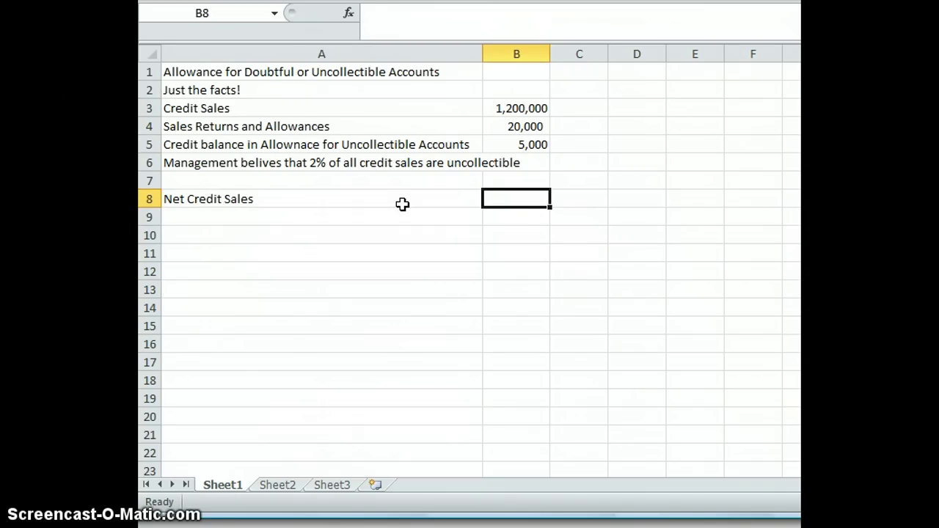
pyautogui.write('Credit S')
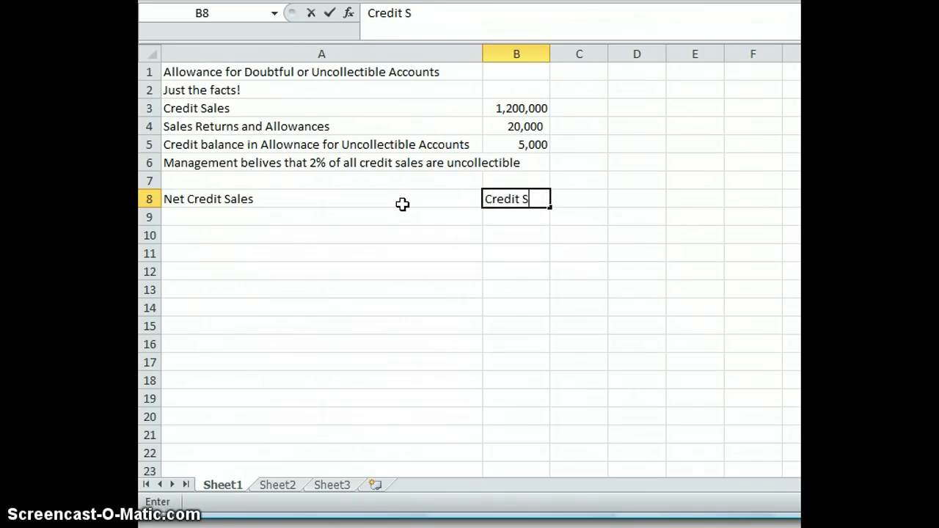
pyautogui.write('ales les')
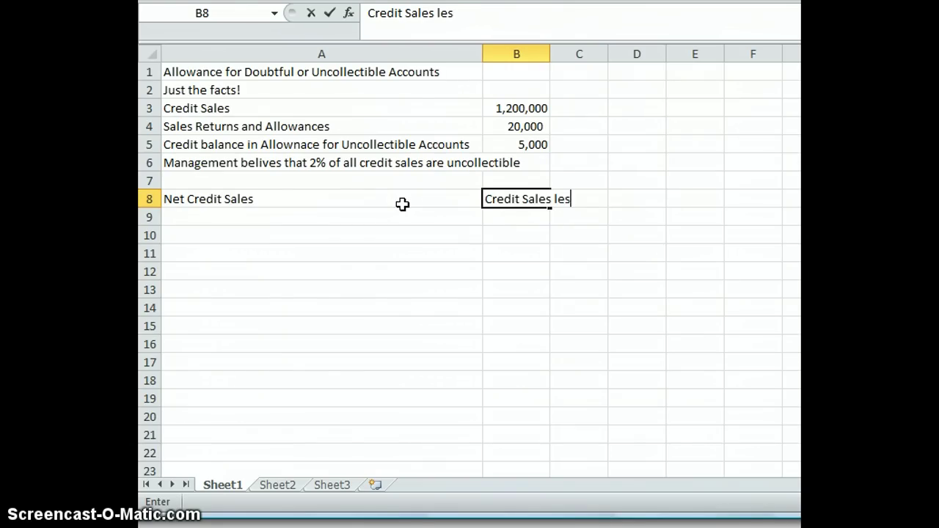
pyautogui.write('s sales ')
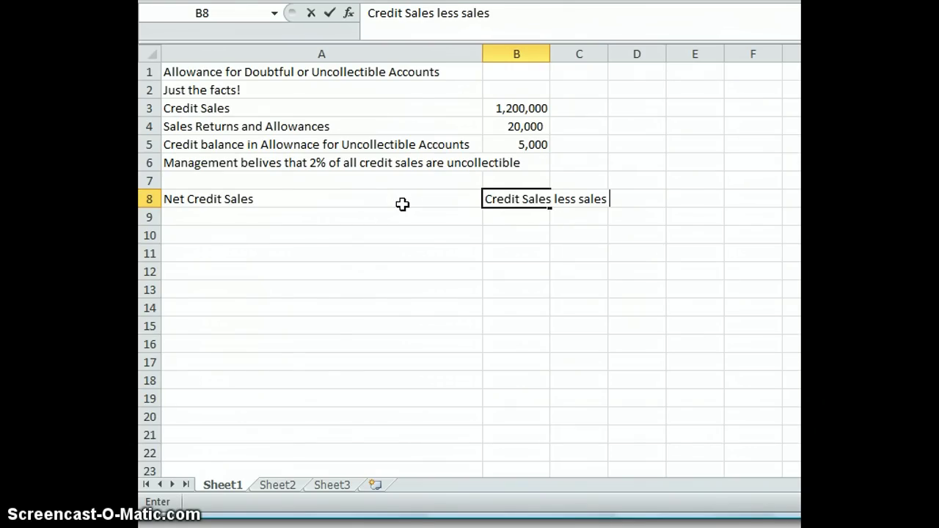
pyautogui.write('returns an')
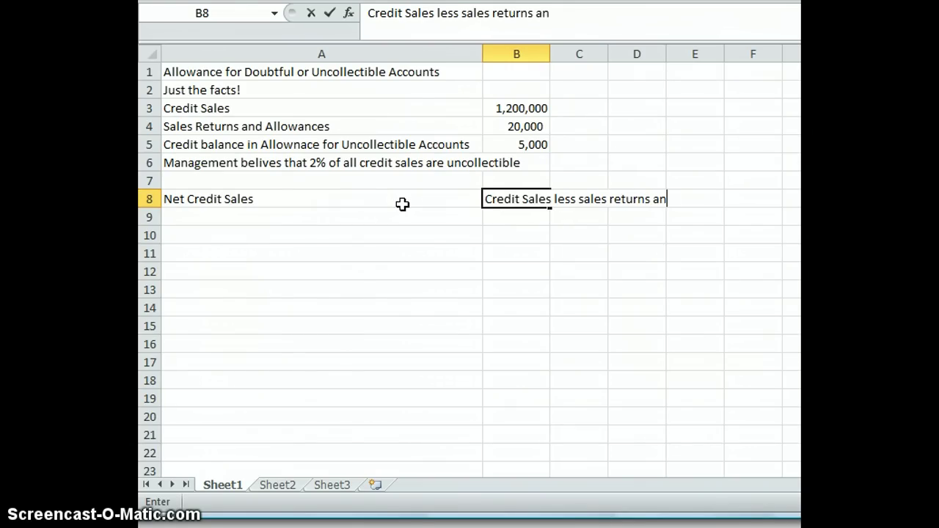
pyautogui.write('d allowance')
pyautogui.press('Return')
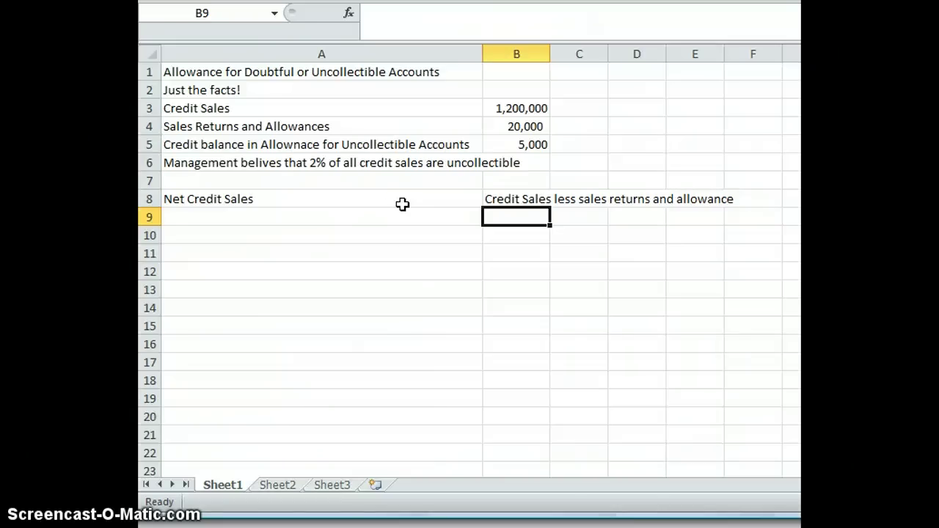
# Step: Calculate net credit sales in B9 with the formula =B3-B4
pyautogui.write('=')
pyautogui.click(543, 110)
pyautogui.write('-')
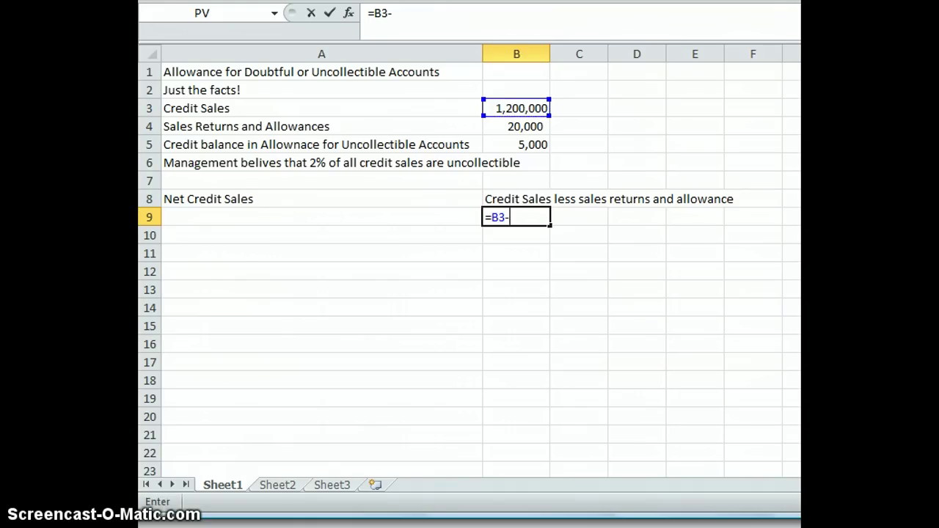
pyautogui.click(541, 126)
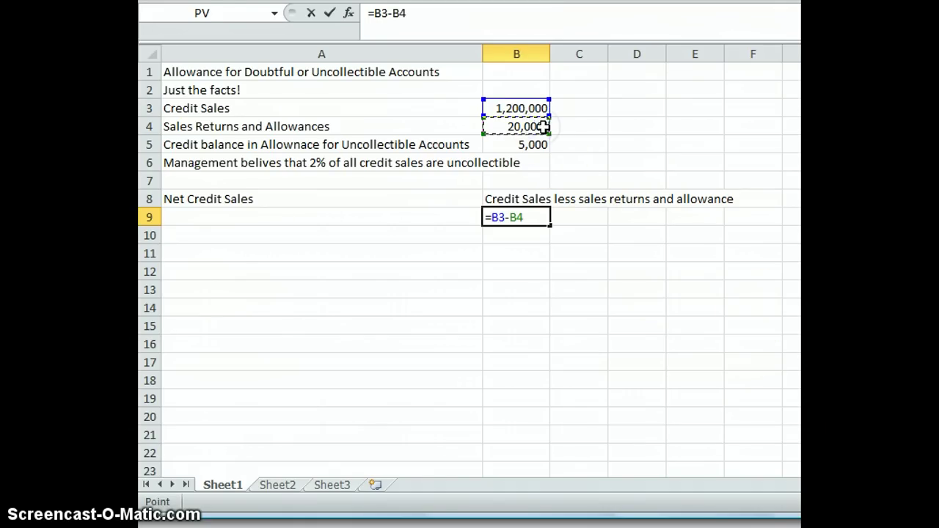
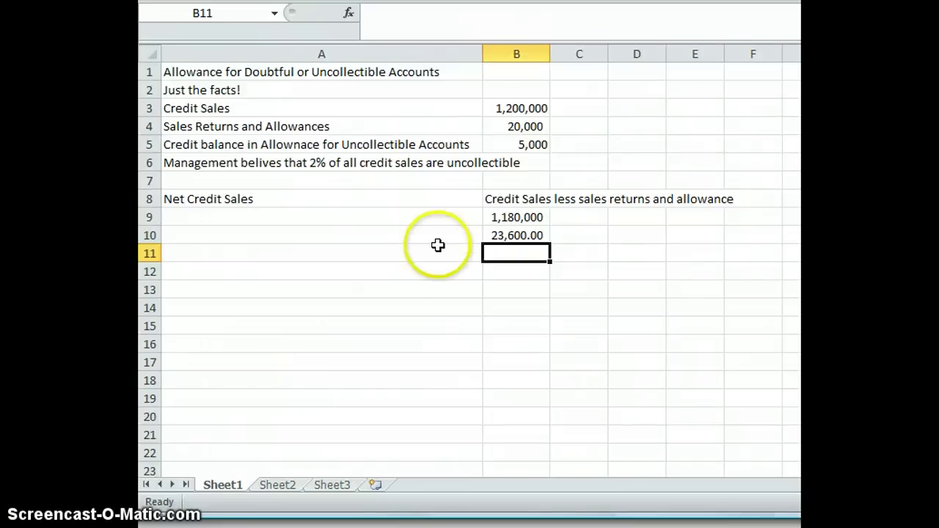
# Step: Enter the debit account label "Uncollectibl Accounts Expense or Bad Debt Expenses" in cell A12
pyautogui.click(406, 269)
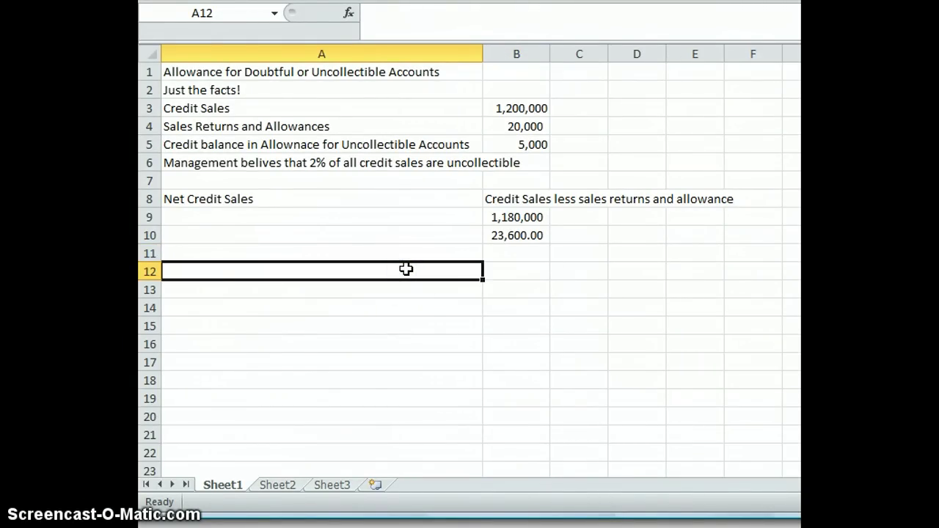
pyautogui.write('Uncollecti')
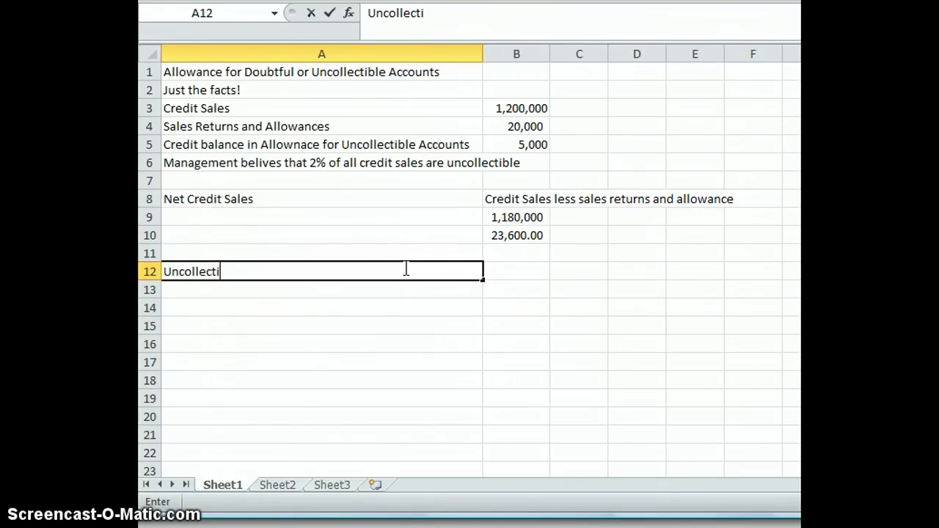
pyautogui.write('bl Accounts ')
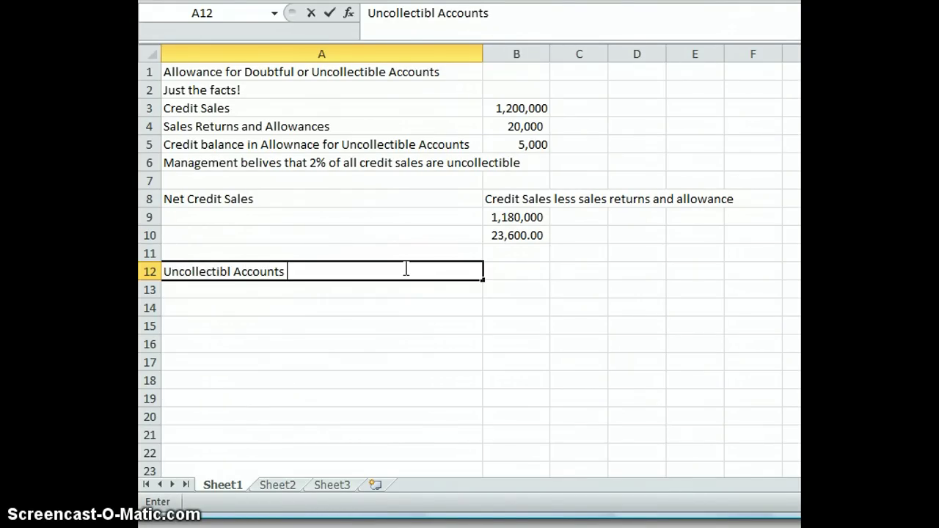
pyautogui.write('Expense')
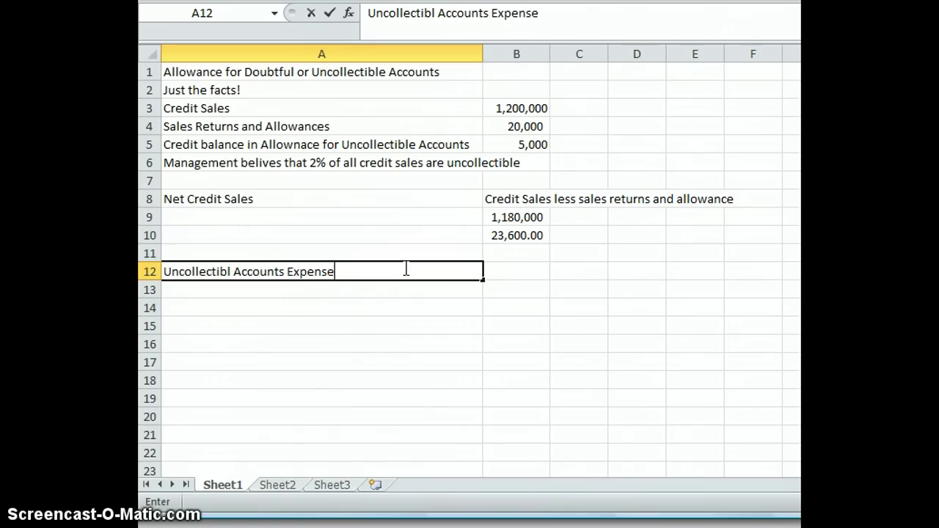
pyautogui.write(' or Bad De')
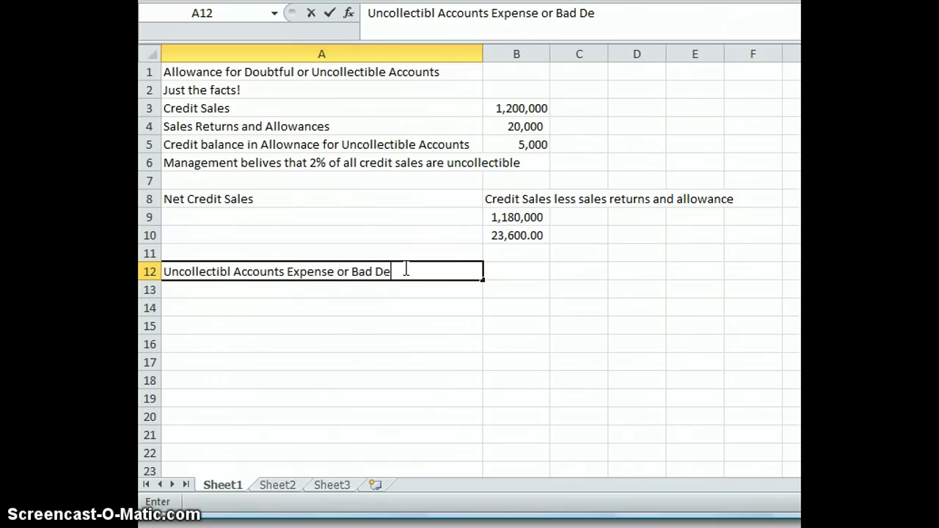
pyautogui.write('bt Expenses')
pyautogui.press('Return')
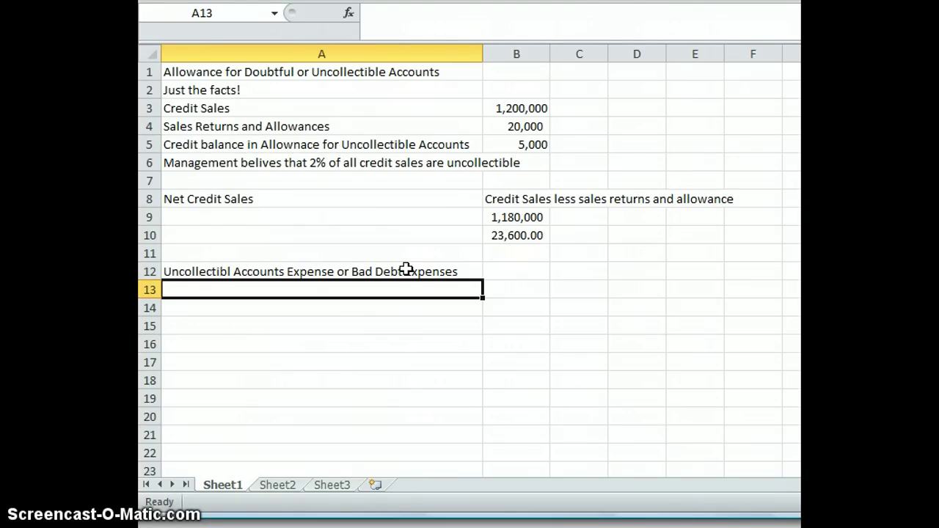
# Step: Enter 23,600 in B12 as the debit amount for the uncollectible accounts expense
pyautogui.press('Up')
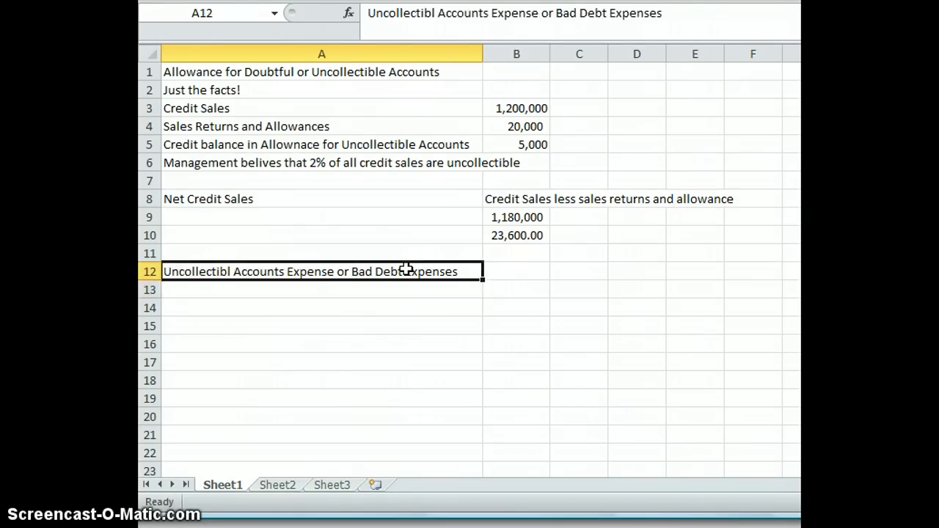
pyautogui.press('Right')
pyautogui.write('23')
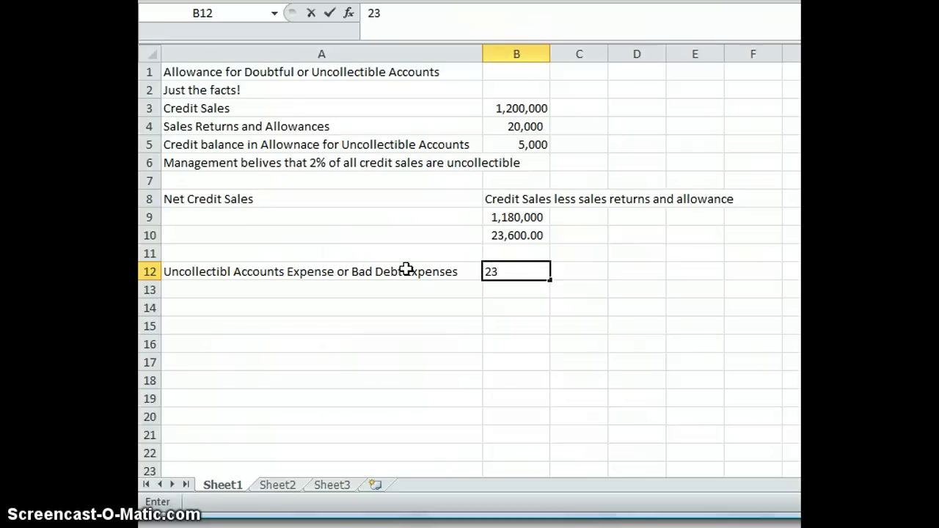
pyautogui.write(',600')
pyautogui.press('Return')
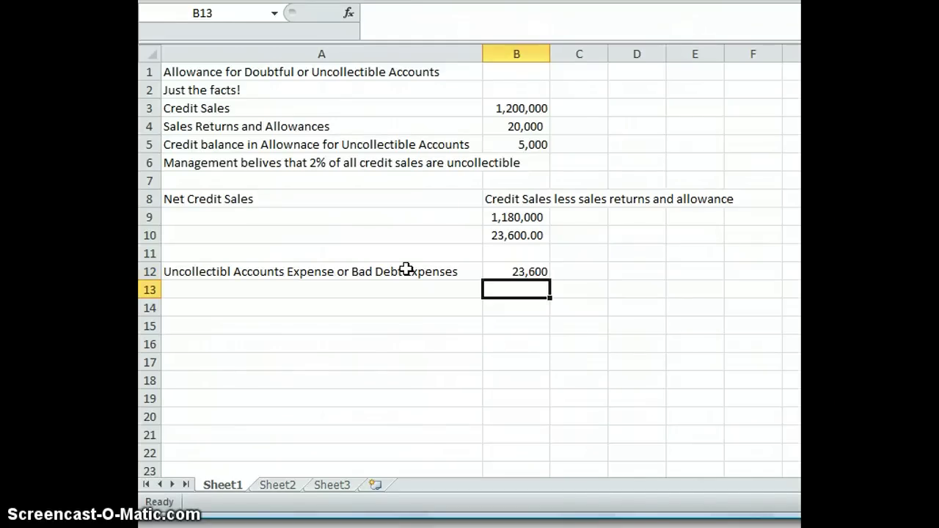
# Step: Enter the credit account label "Allowance for Uncollectible Accounts" in A13, indented with leading spaces
pyautogui.press('Left')
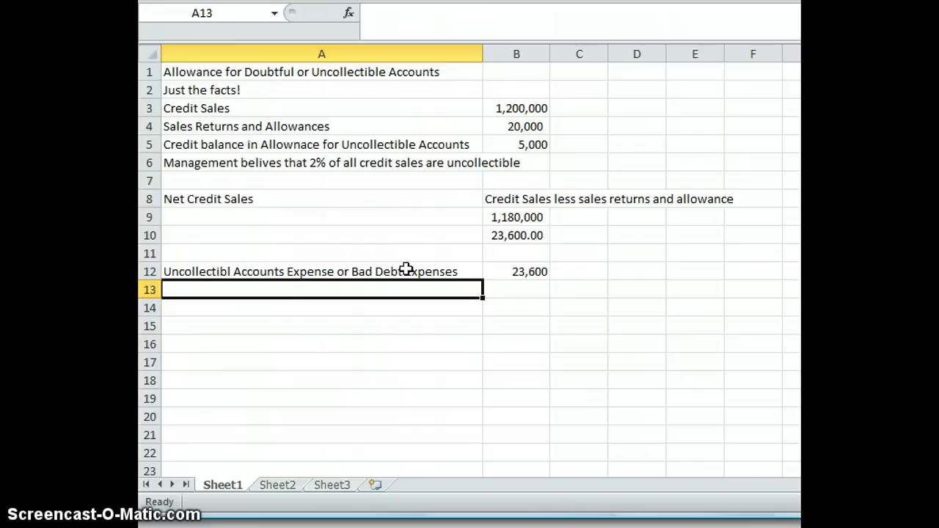
pyautogui.write('A')
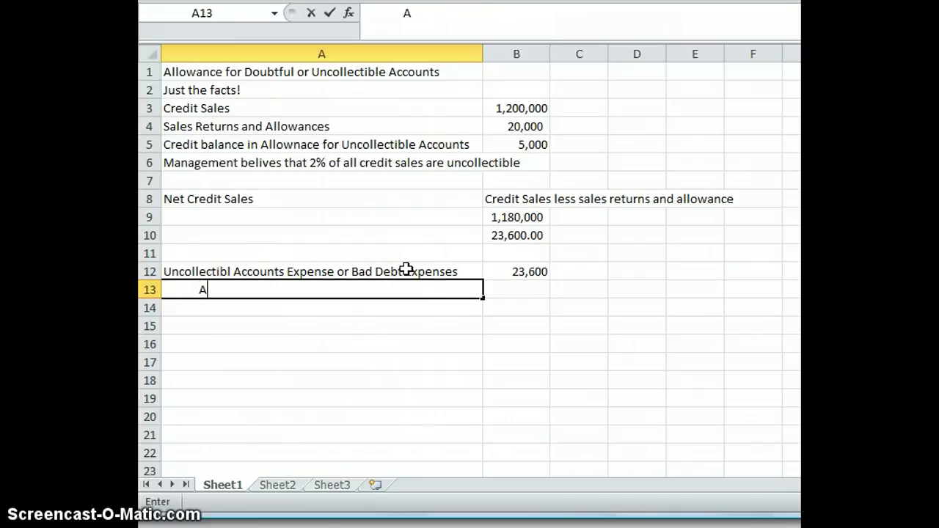
pyautogui.write('llowance fo')
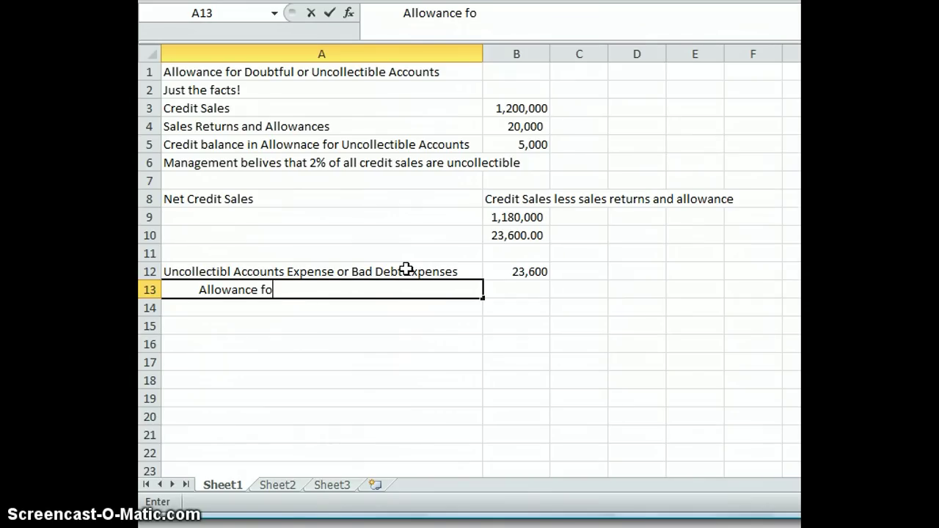
pyautogui.write('r Uncolle')
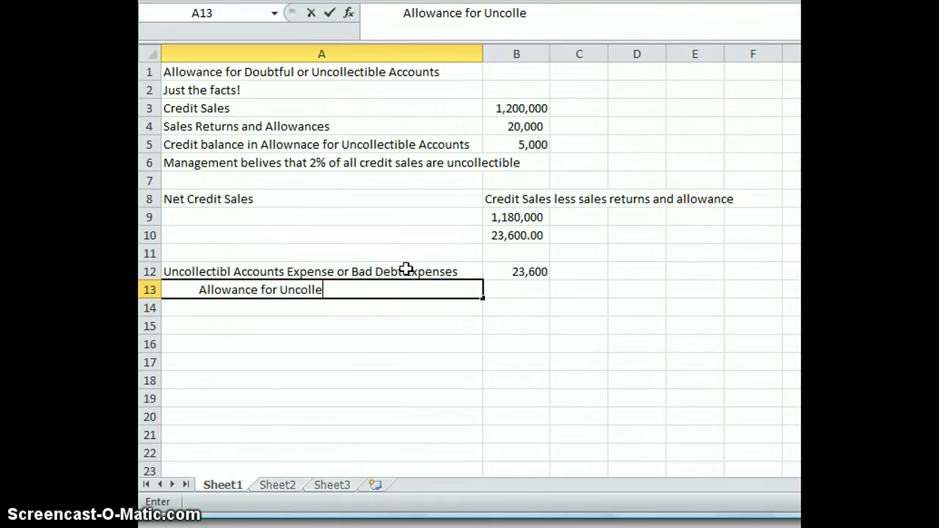
pyautogui.write('ctible')
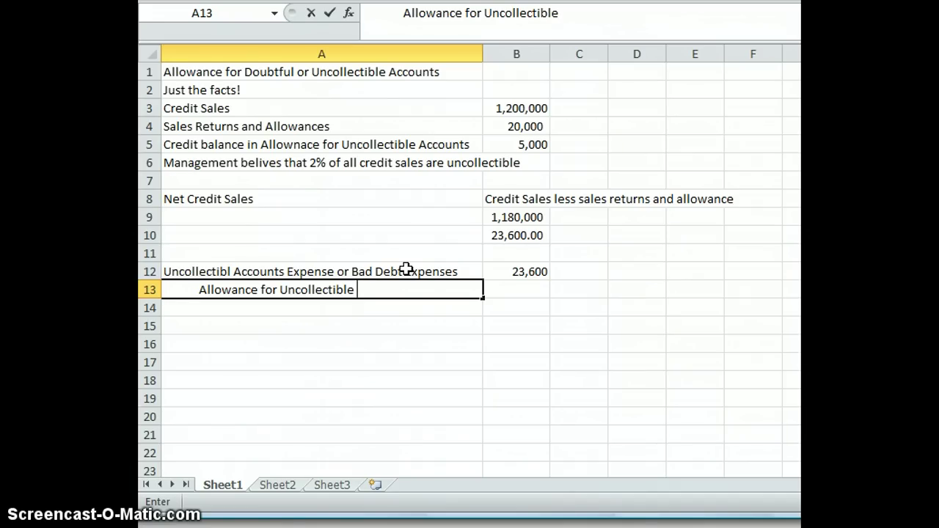
pyautogui.write('Accounts')
pyautogui.press('Return')
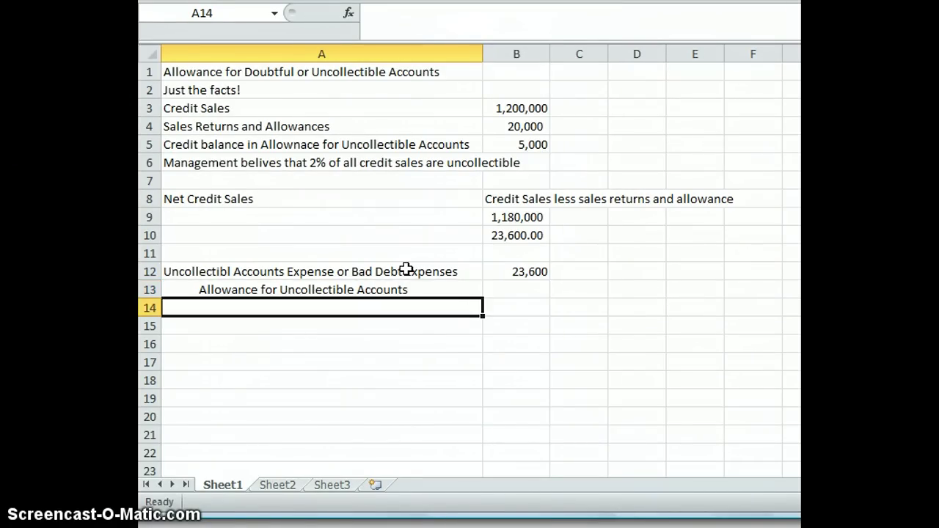
# Step: Enter 23600 in C13 as the credit amount for the Allowance for Uncollectible Accounts
pyautogui.click(562, 287)
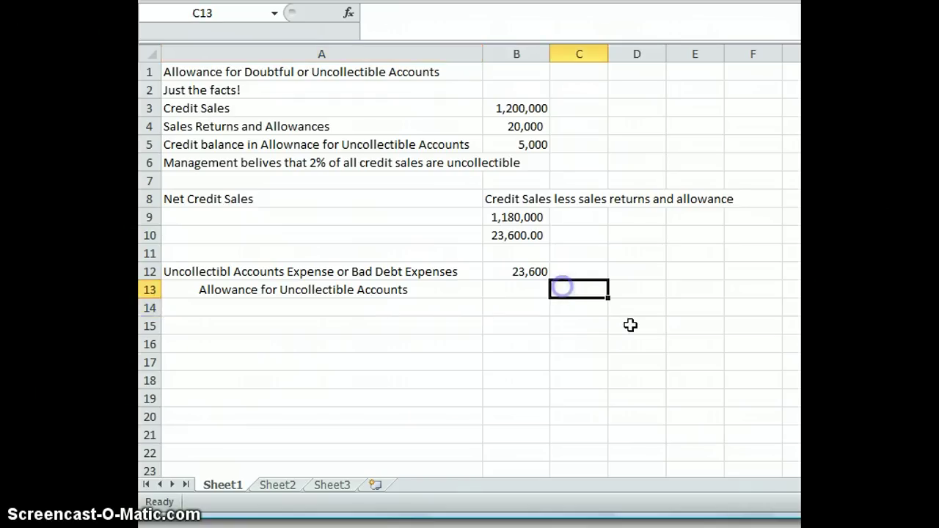
pyautogui.write('23600')
pyautogui.press('Return')
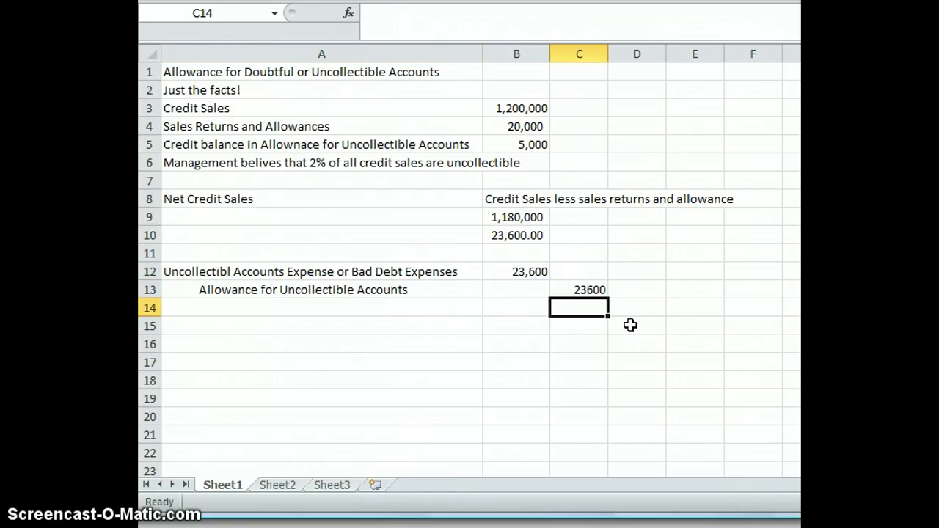
# Step: Format the credit amount in C13 with a thousands separator and no decimal places
pyautogui.click(598, 292)
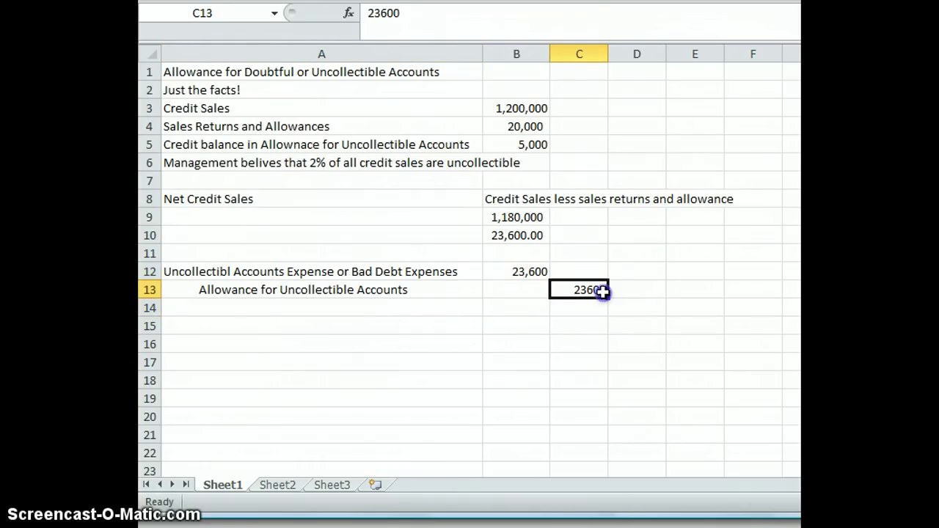
pyautogui.hotkey('ctrl', 'shift', '1')
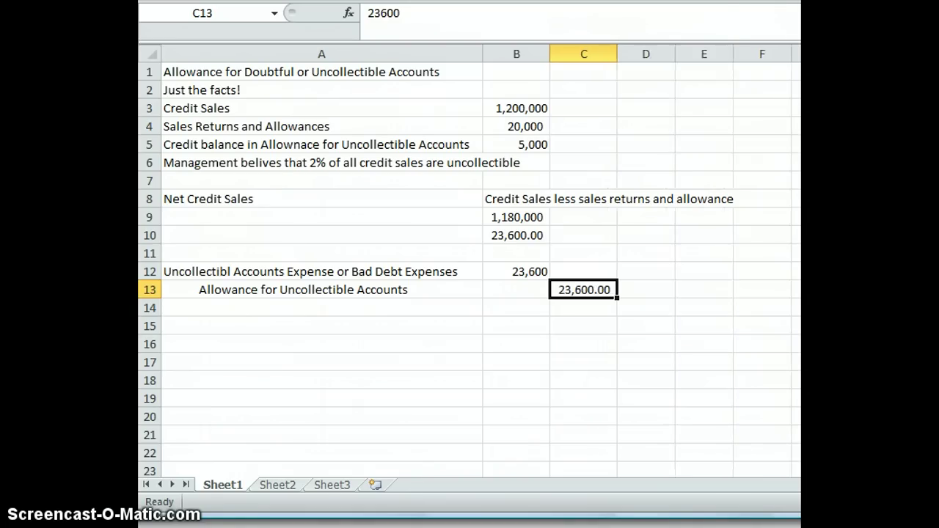
pyautogui.hotkey('alt', 'h')
pyautogui.press('9')
pyautogui.hotkey('alt', 'h')
pyautogui.press('9')
pyautogui.click(353, 292)
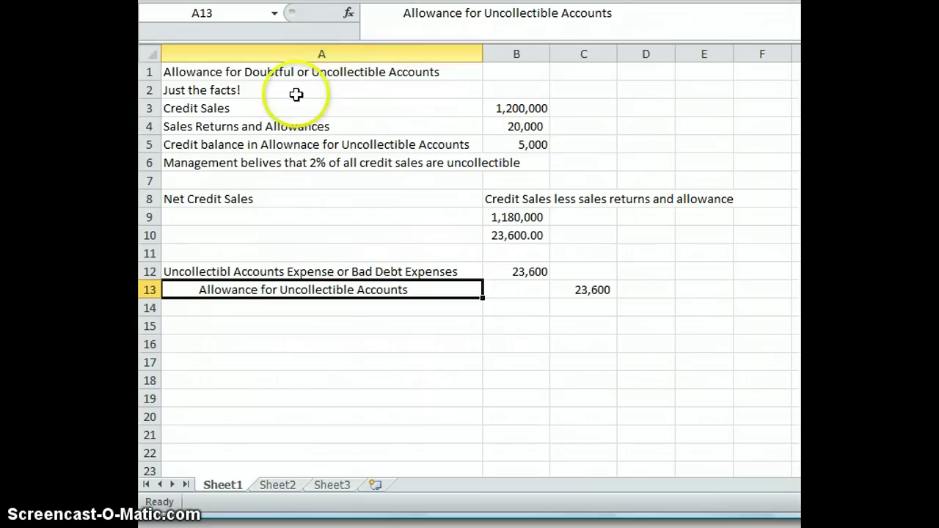
pyautogui.moveTo(273, 140); pyautogui.dragTo(503, 145)
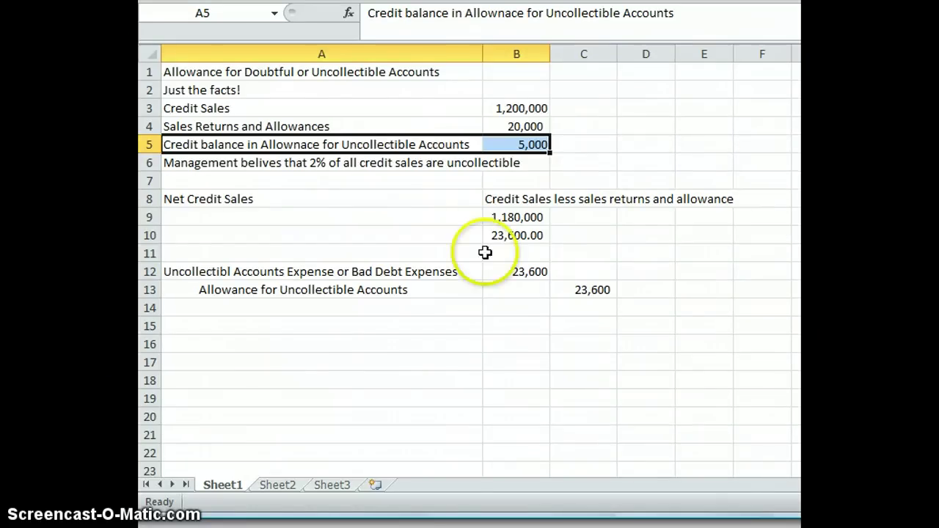
pyautogui.moveTo(399, 272); pyautogui.dragTo(499, 271)
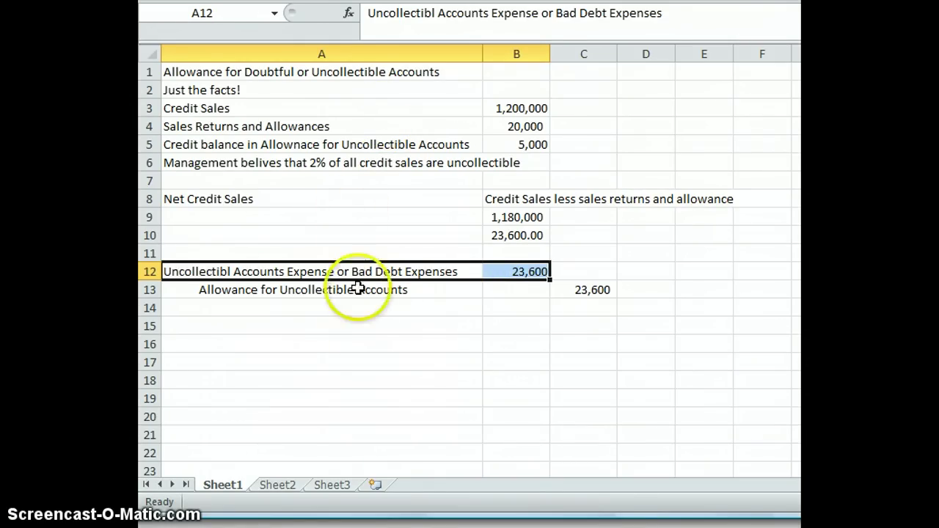
# Step: Switch to Sheet2 and examine the Allowance for Uncollectible Accounts T-account and the A/R aging amounts and percentages
pyautogui.click(278, 485)
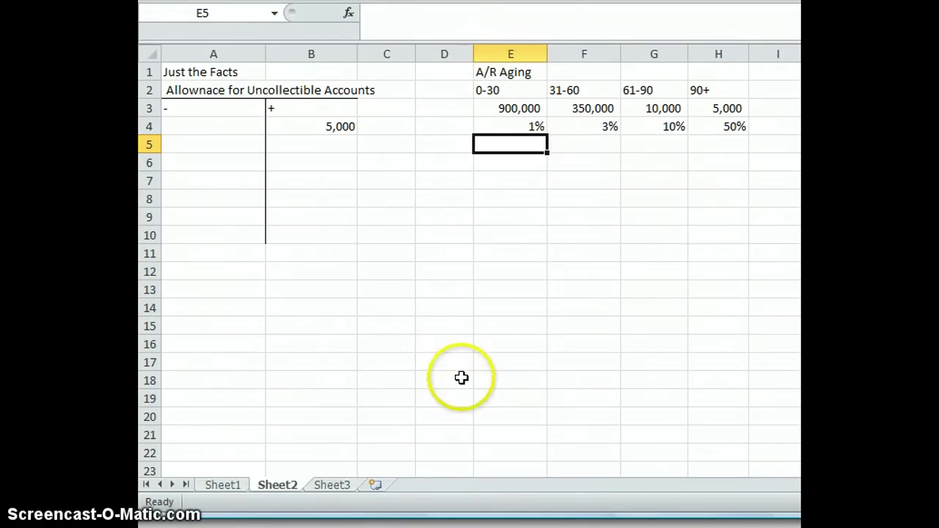
pyautogui.click(321, 129)
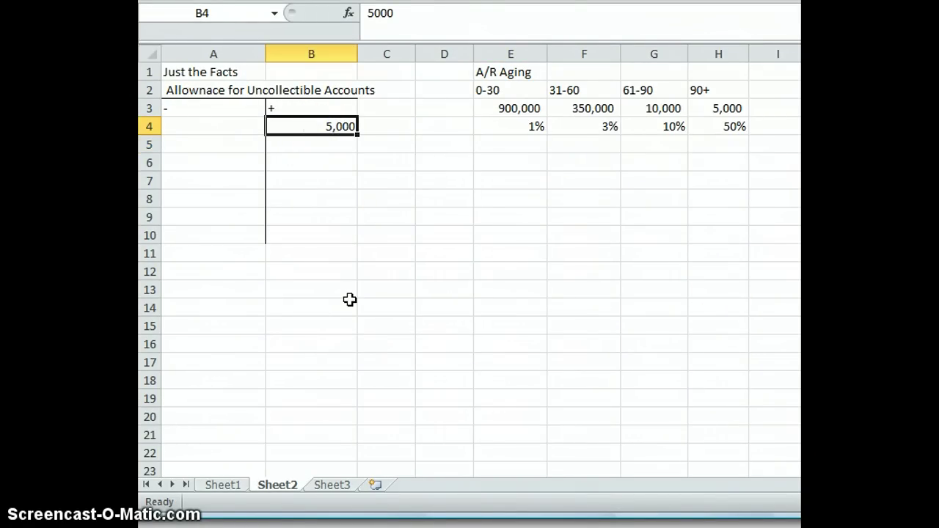
pyautogui.click(317, 110)
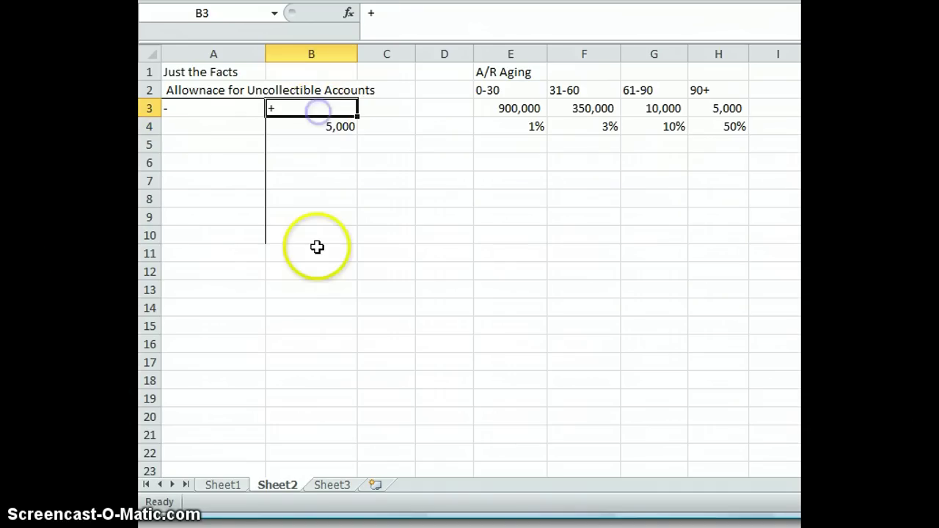
pyautogui.click(214, 111)
pyautogui.click(337, 126)
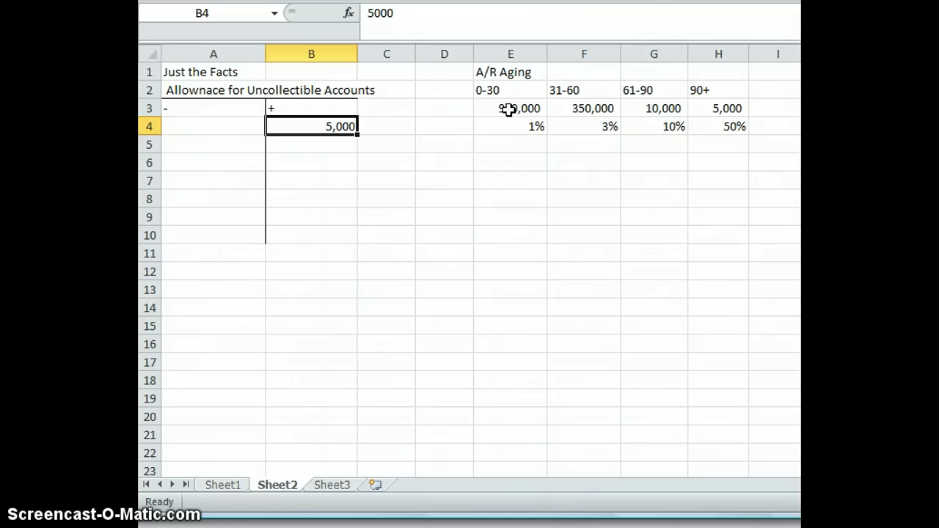
pyautogui.moveTo(508, 109); pyautogui.dragTo(706, 125)
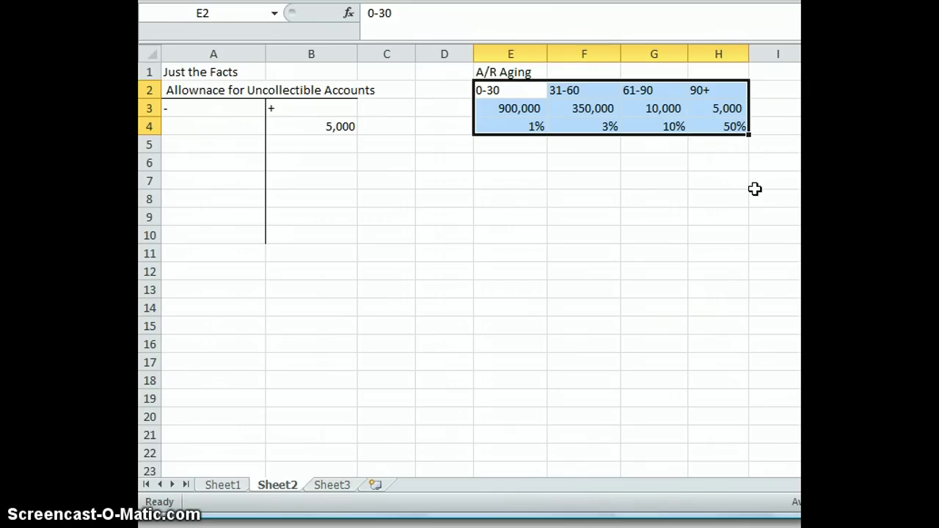
pyautogui.click(759, 202)
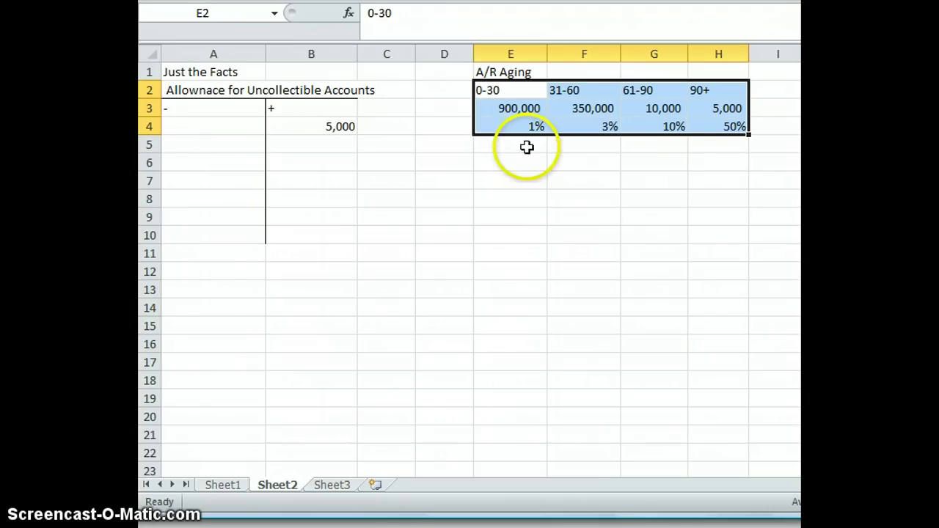
pyautogui.click(731, 146)
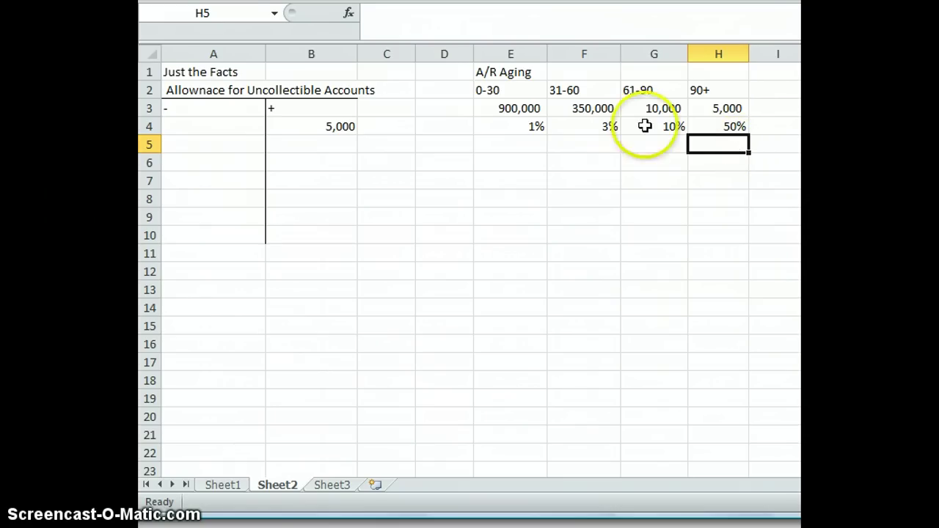
# Step: Calculate the uncollectible amount for the 0-30 aging bracket in E5 with the formula =E3*E4
pyautogui.click(516, 142)
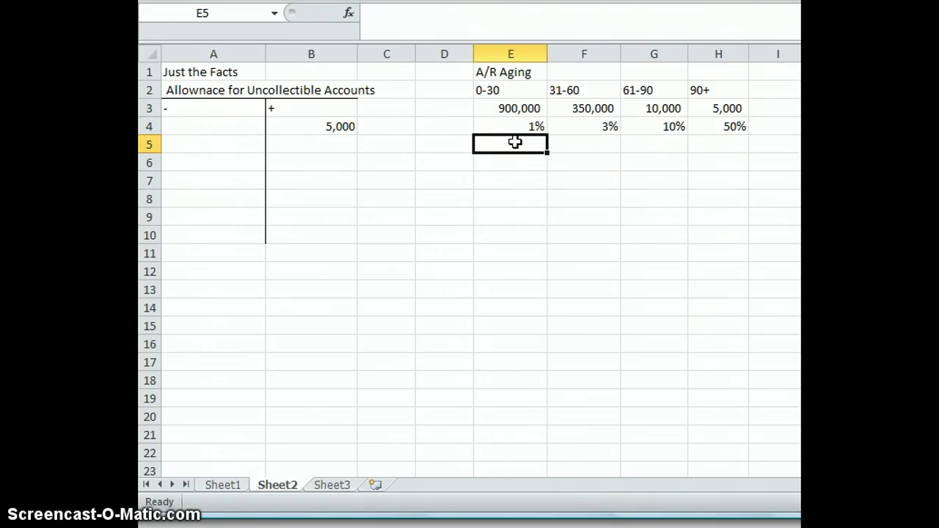
pyautogui.write('=')
pyautogui.click(521, 111)
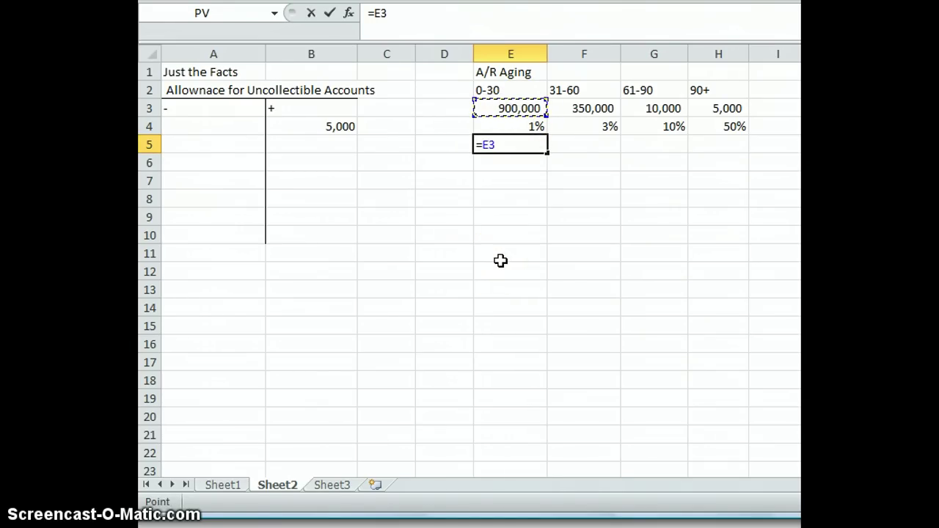
pyautogui.write('*')
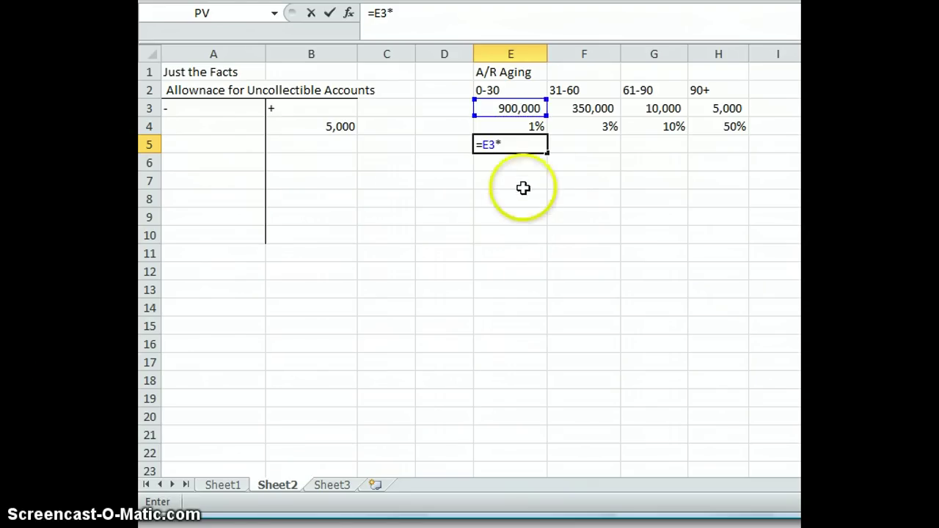
pyautogui.click(522, 128)
pyautogui.press('Return')
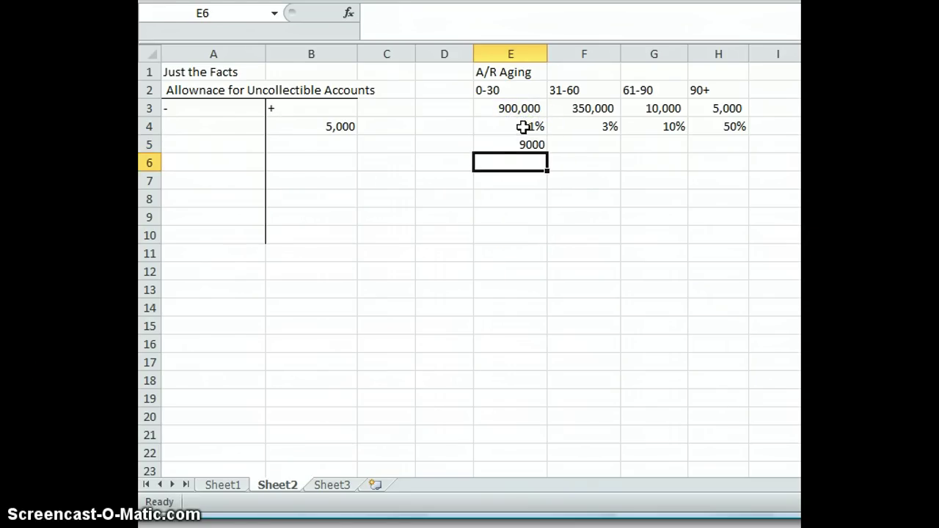
# Step: Copy the E5 formula into F5:H5 to calculate the uncollectible amounts for the other aging brackets
pyautogui.click(514, 147)
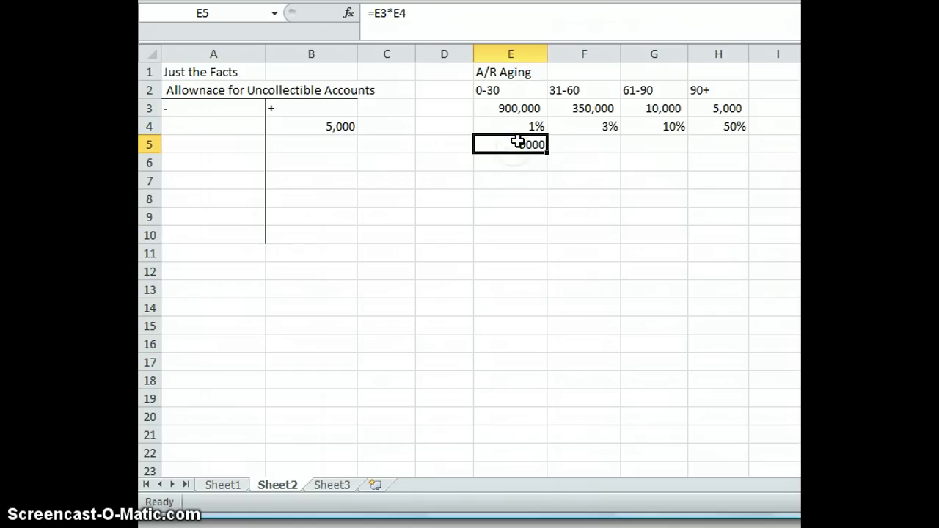
pyautogui.rightClick(540, 145)
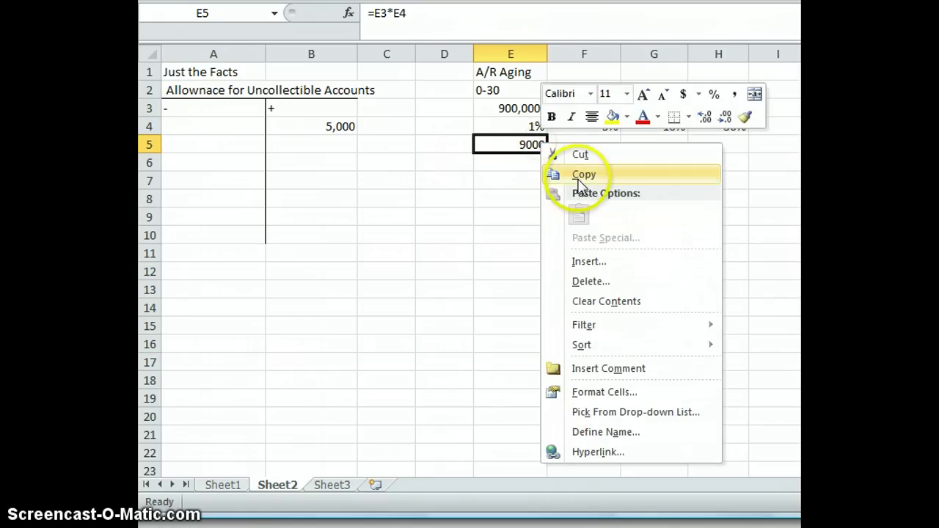
pyautogui.click(584, 175)
pyautogui.moveTo(589, 148); pyautogui.dragTo(719, 149)
pyautogui.rightClick(725, 154)
pyautogui.click(797, 214)
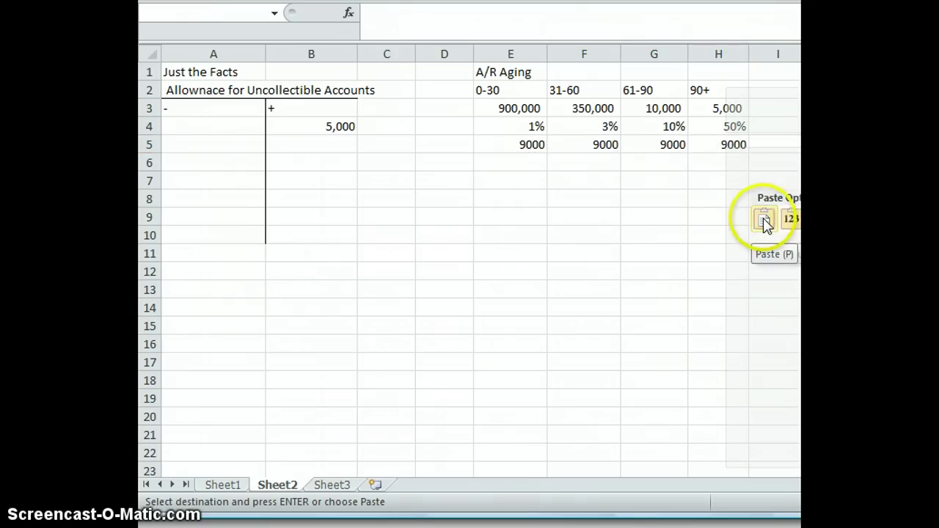
pyautogui.click(763, 218)
pyautogui.click(671, 215)
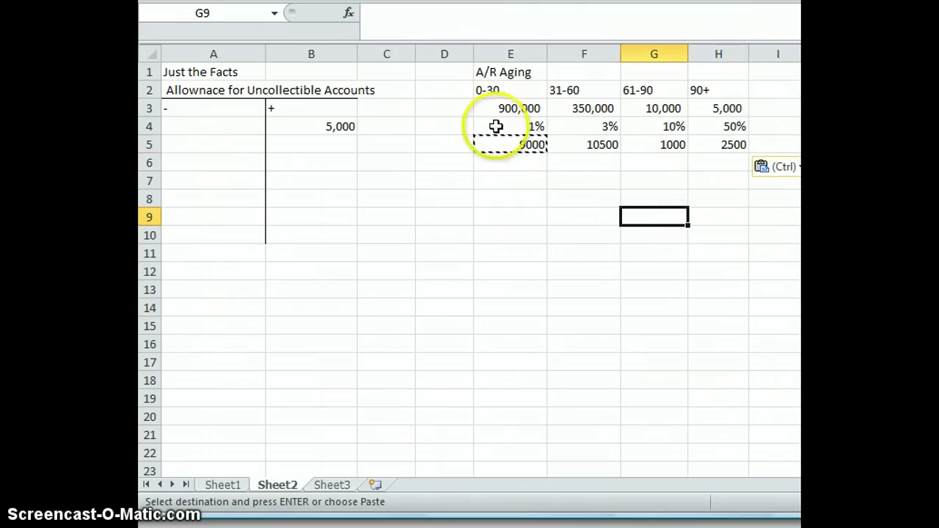
# Step: Format the uncollectible amounts in E5:H5 with thousands separators and no decimal places
pyautogui.moveTo(490, 144); pyautogui.dragTo(701, 143)
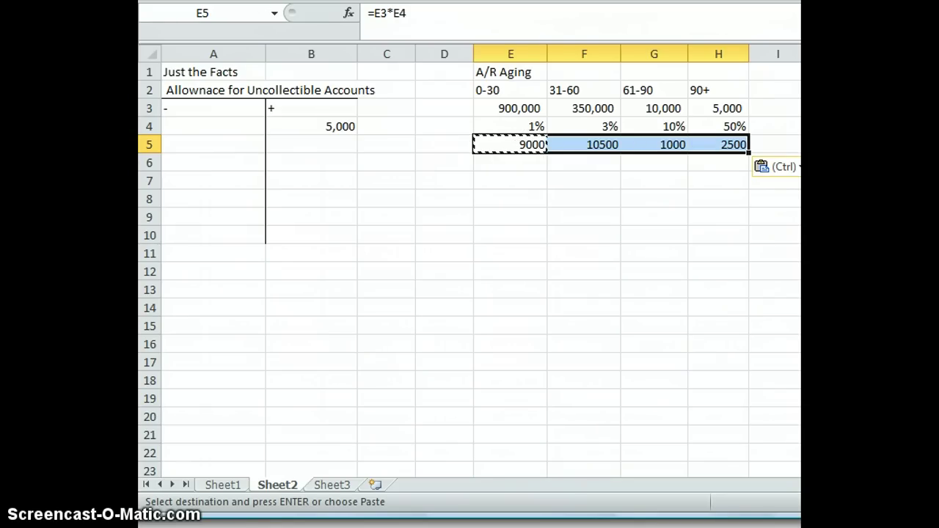
pyautogui.hotkey('alt', 'h')
pyautogui.press('k')
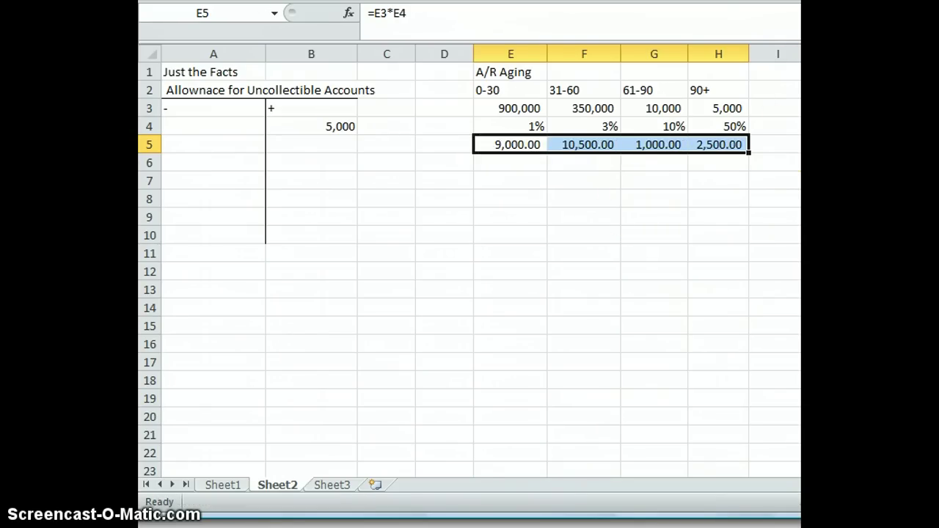
pyautogui.hotkey('alt', 'h')
pyautogui.press('9')
pyautogui.hotkey('alt', 'h')
pyautogui.press('9')
pyautogui.click(678, 233)
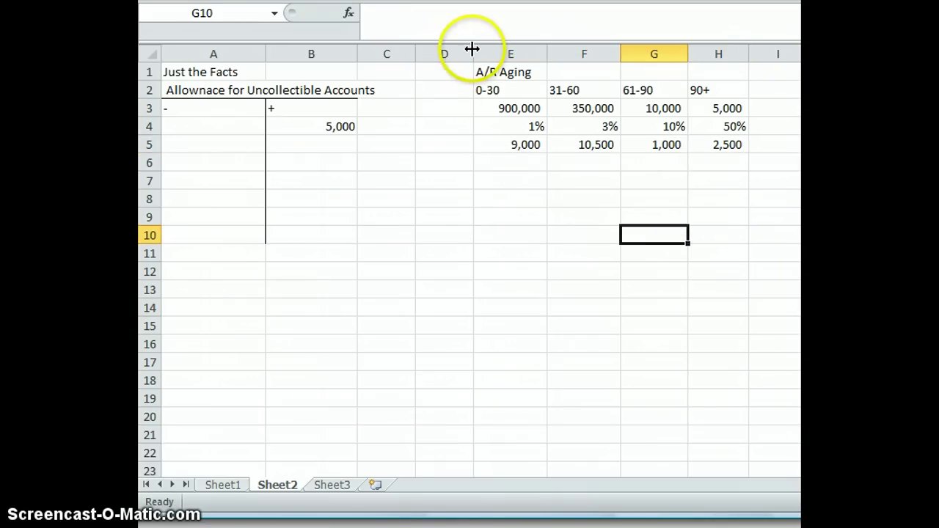
# Step: Narrow column D and total the aging bracket amounts in I5 with =SUM(E5:H5)
pyautogui.moveTo(473, 52); pyautogui.dragTo(451, 53)
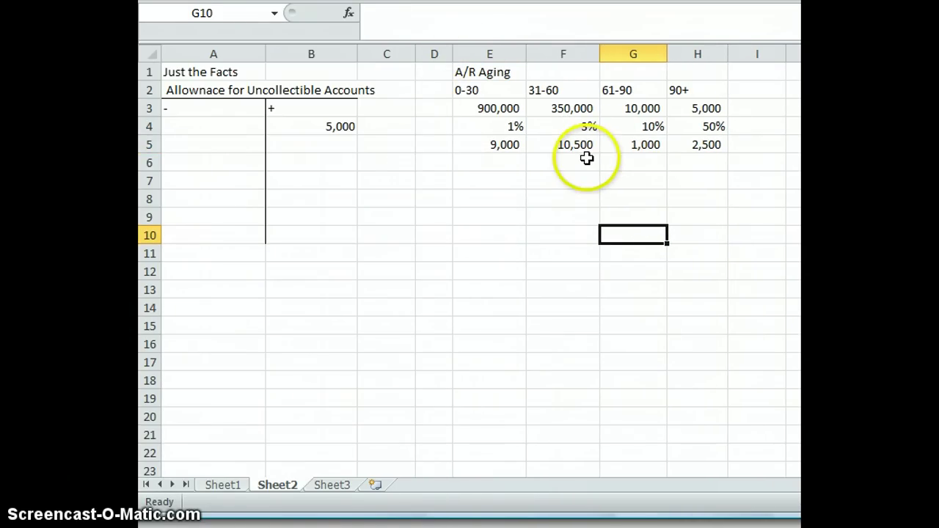
pyautogui.moveTo(509, 144); pyautogui.dragTo(742, 145)
pyautogui.hotkey('alt', '=')
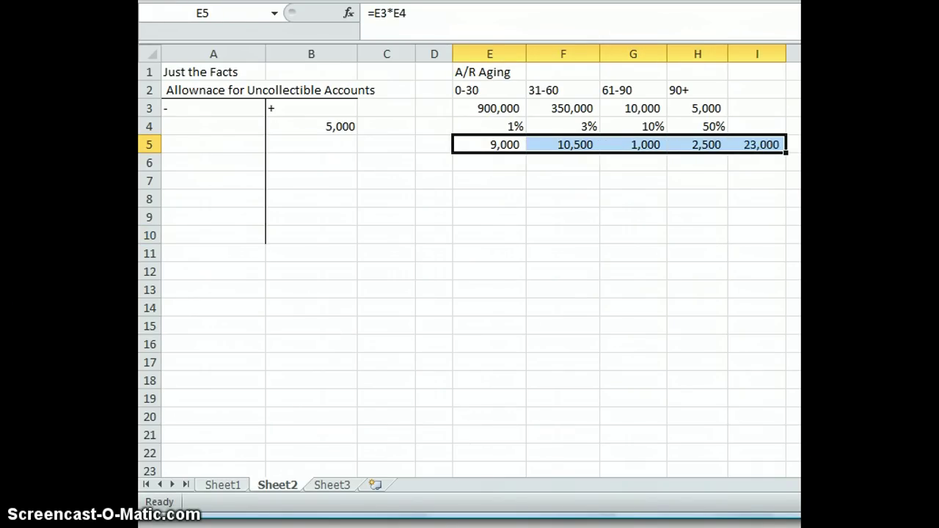
pyautogui.click(773, 144)
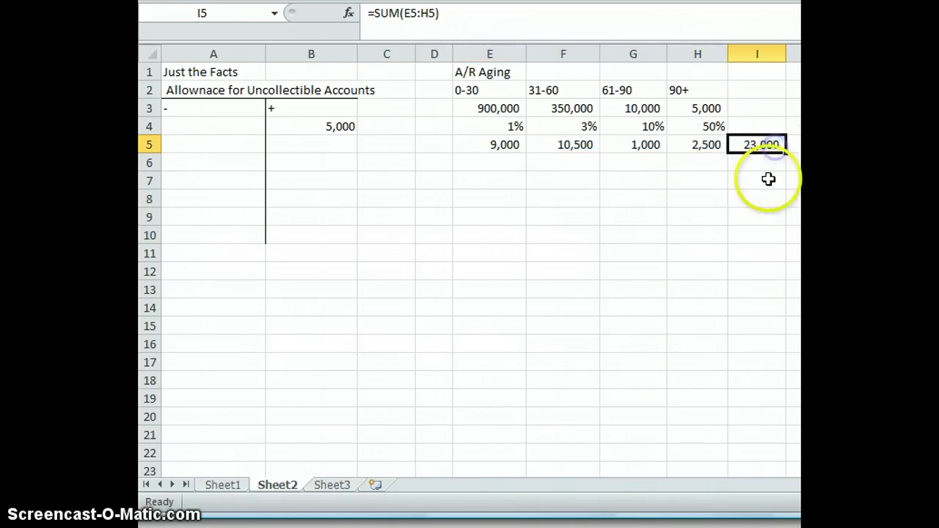
# Step: Enter the label "Target" in I6 beneath the total and fill I5:I6 with yellow
pyautogui.click(771, 164)
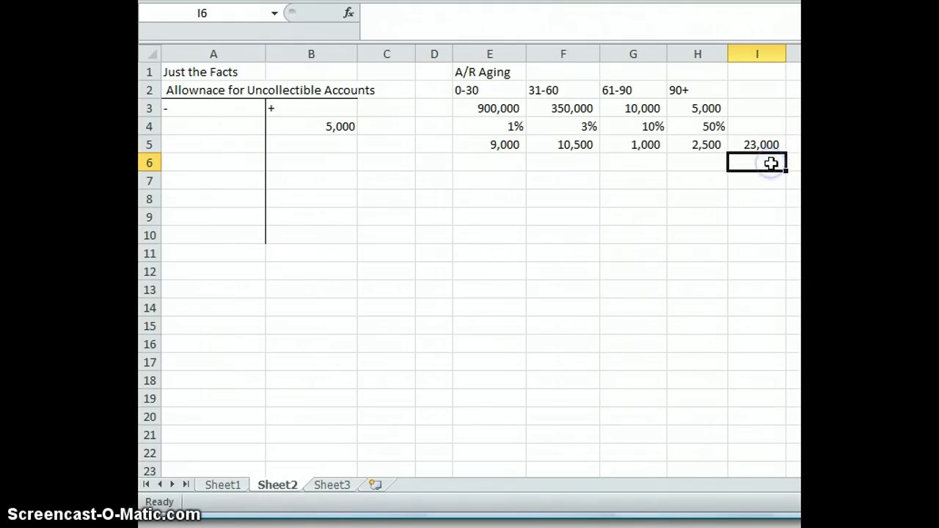
pyautogui.write('Target')
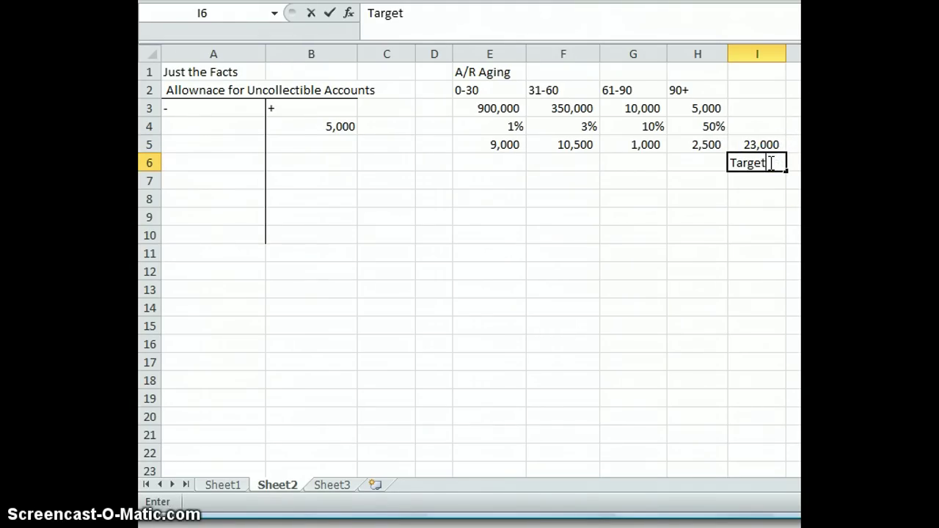
pyautogui.press('Return')
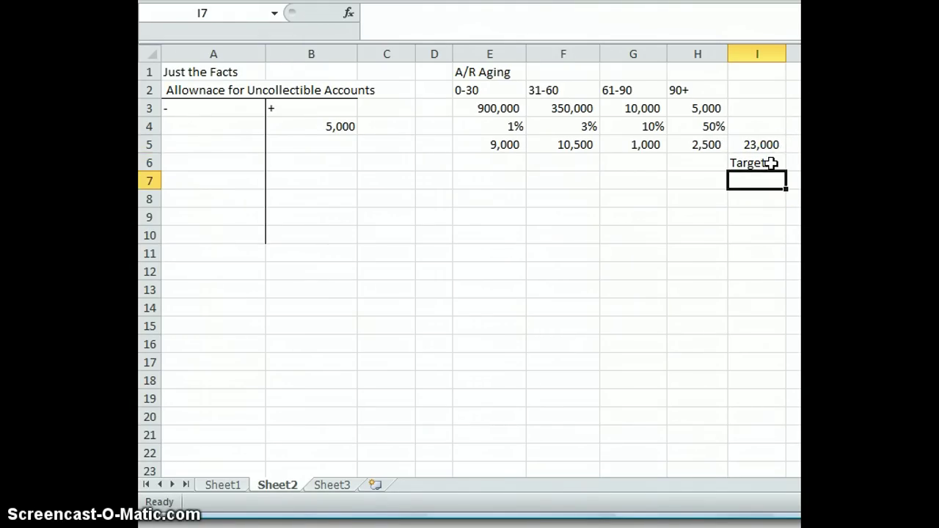
pyautogui.moveTo(773, 163); pyautogui.dragTo(780, 141)
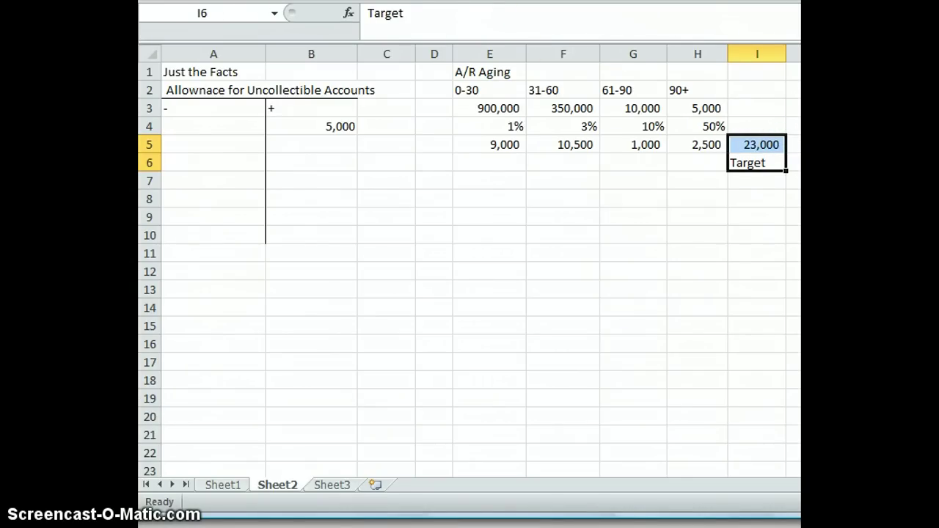
pyautogui.click(733, 197)
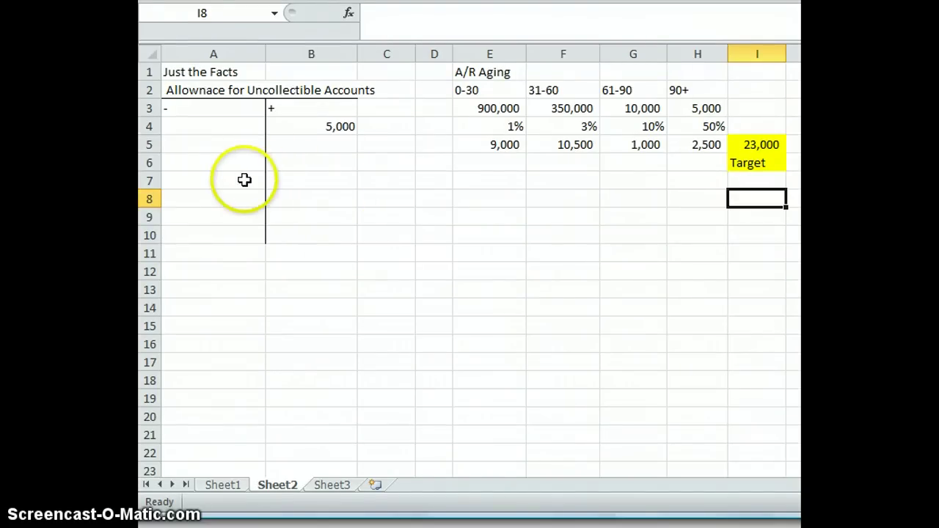
# Step: Add a bottom border under A5:B5 in the Allowance for Uncollectible Accounts T-account
pyautogui.moveTo(245, 180); pyautogui.dragTo(273, 180)
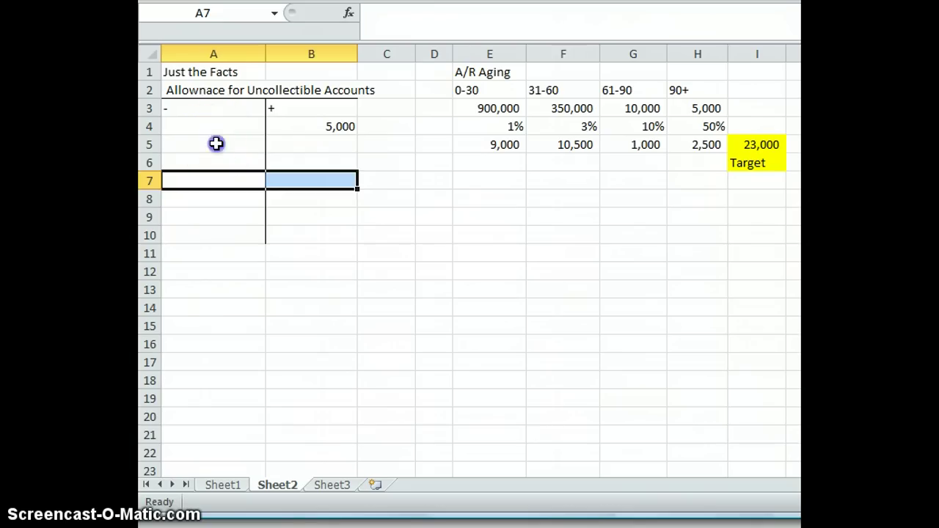
pyautogui.moveTo(215, 143); pyautogui.dragTo(285, 144)
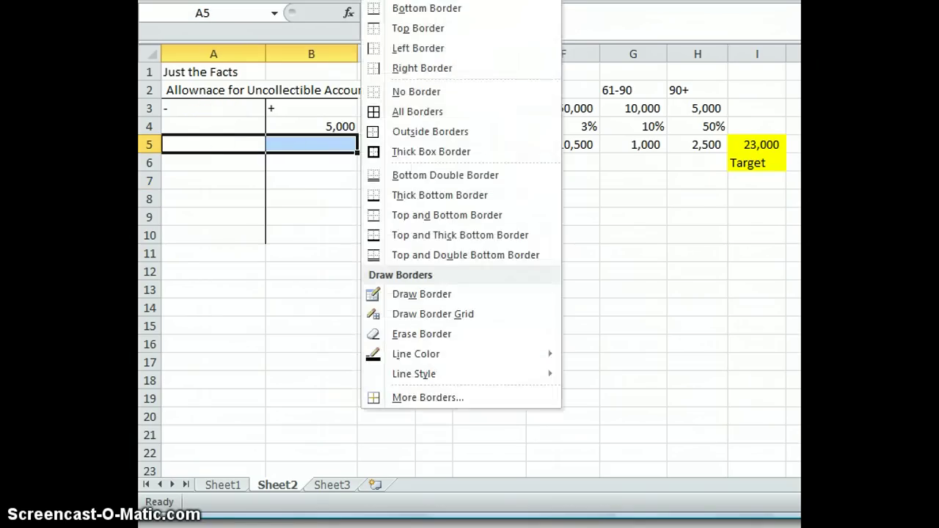
pyautogui.click(424, 12)
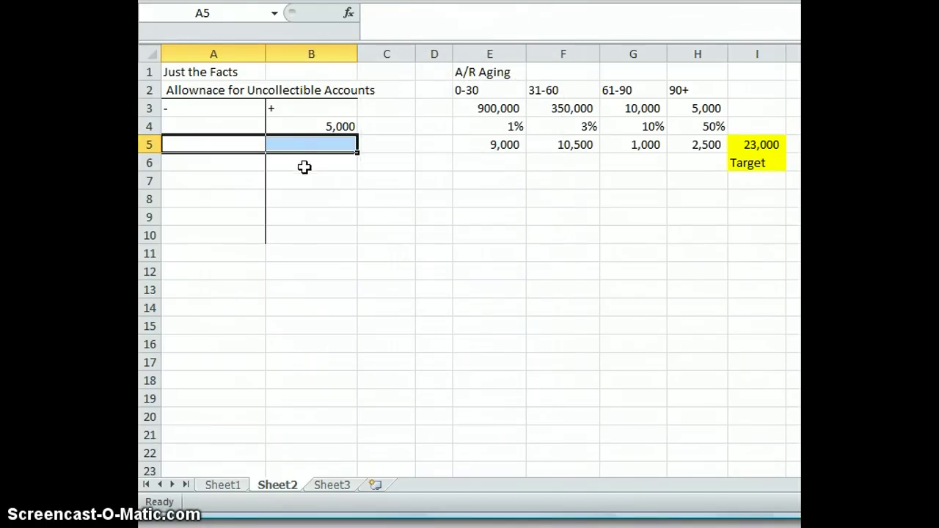
pyautogui.click(305, 166)
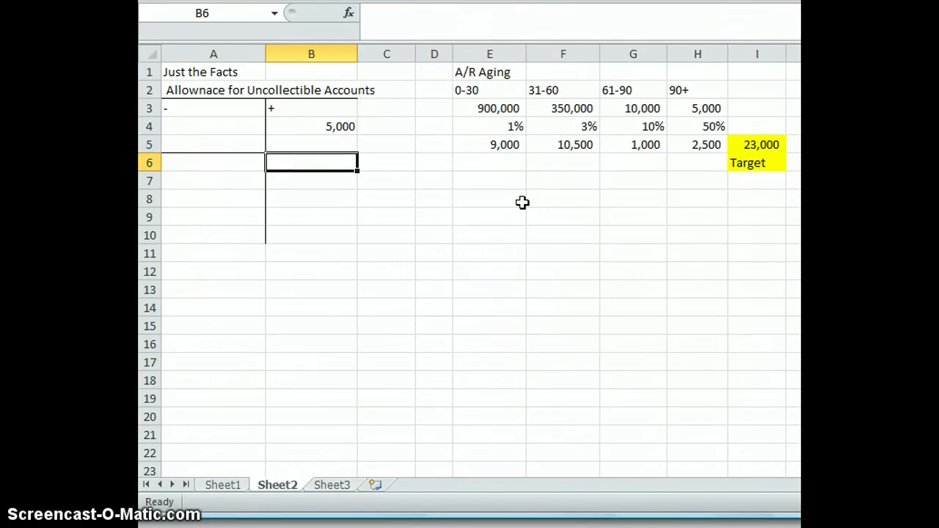
# Step: Enter 23,000 in B6 with the label "Target" in C6, and fill both cells with yellow
pyautogui.write('23')
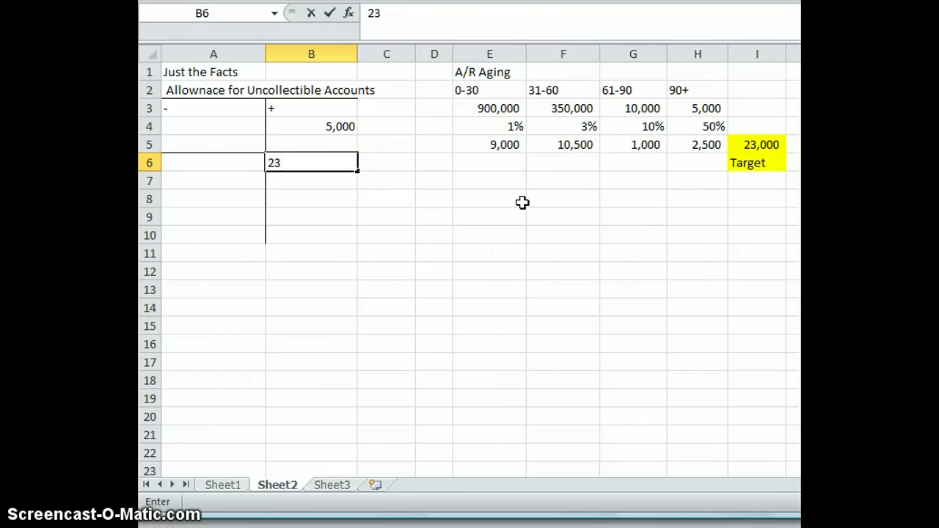
pyautogui.write(',000')
pyautogui.press('Return')
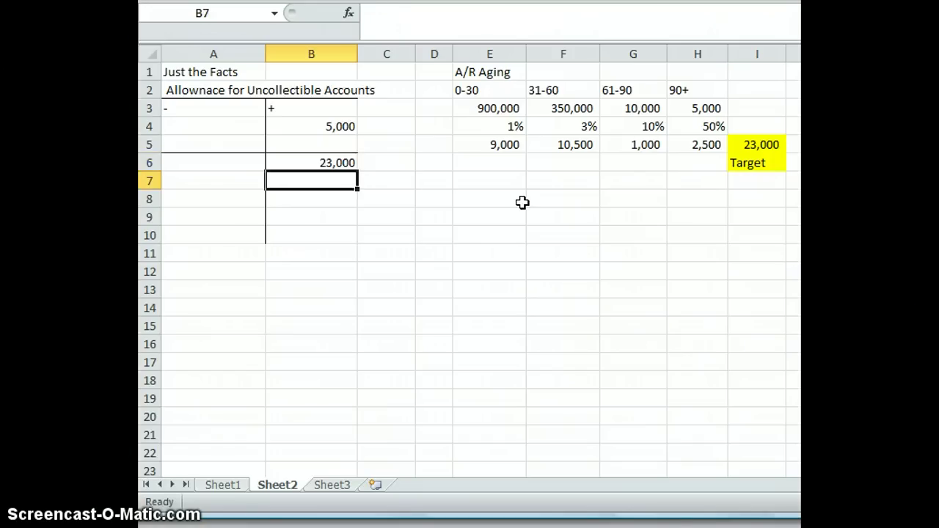
pyautogui.click(403, 167)
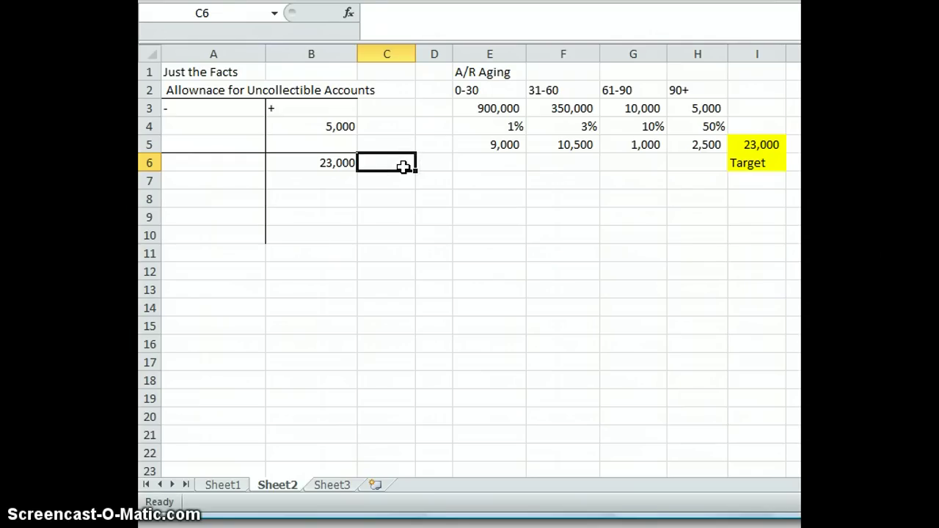
pyautogui.write('Targe')
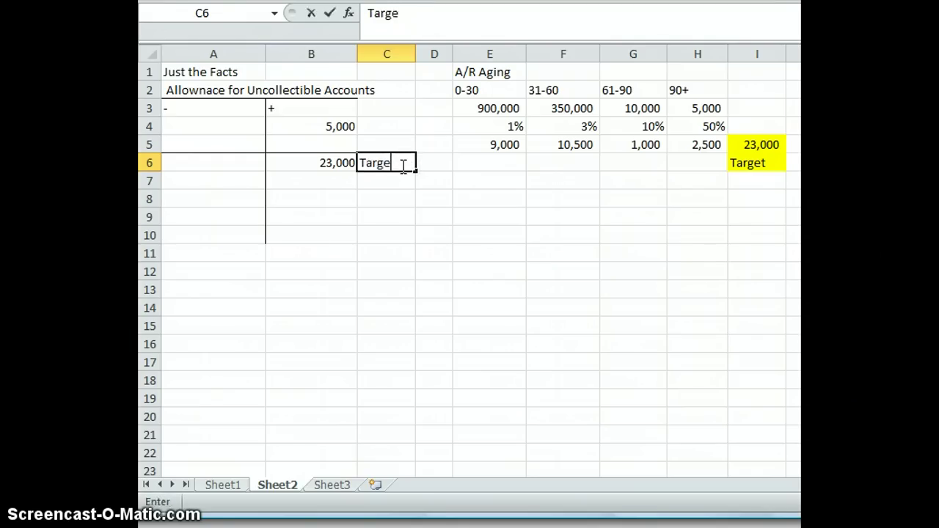
pyautogui.write('t')
pyautogui.press('Return')
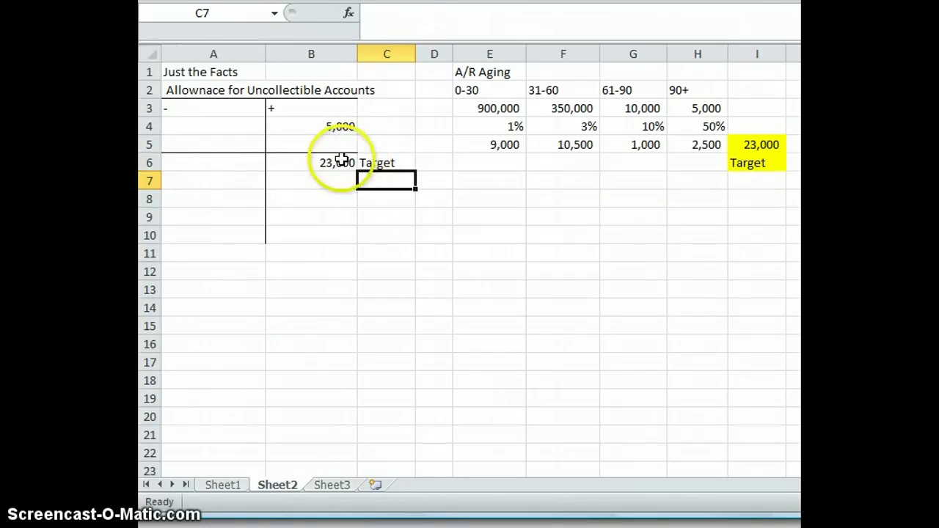
pyautogui.moveTo(342, 160); pyautogui.dragTo(372, 160)
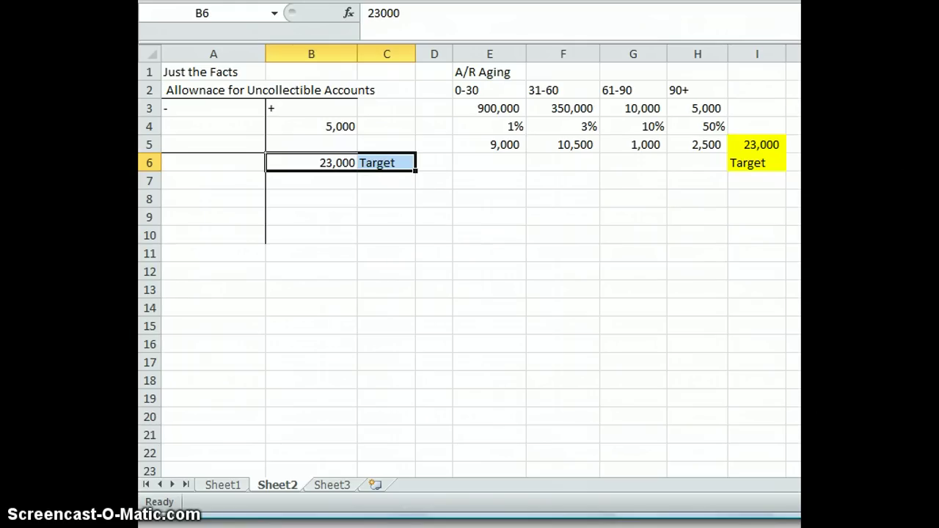
# Step: Enter the journal entry accounts "Bad Debt Expense" in A12 and an indented "Allowance for Uncolllectible Accts" in A13
pyautogui.click(243, 267)
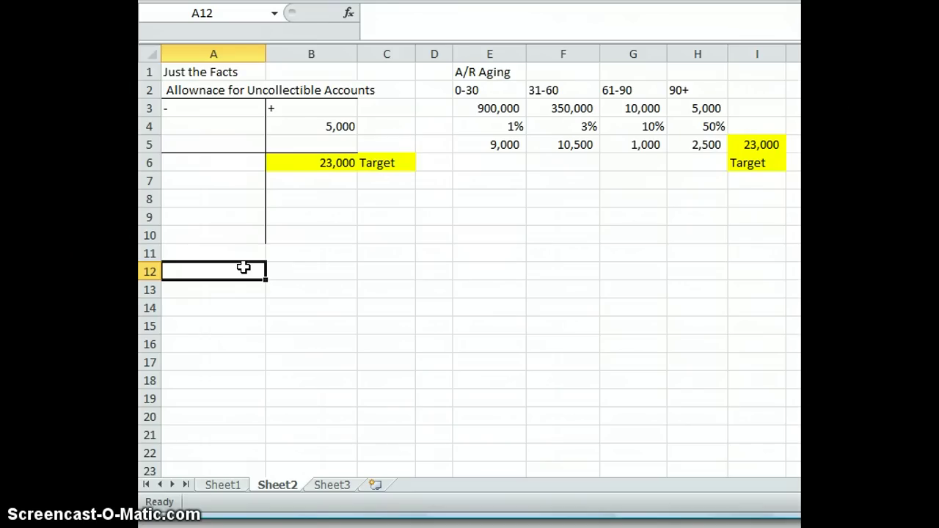
pyautogui.write('Bad De')
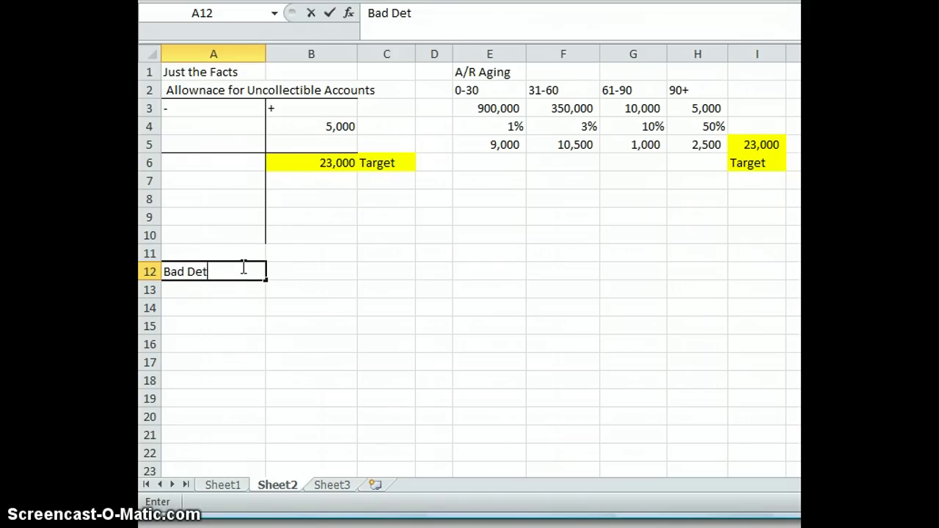
pyautogui.write('bt Expense')
pyautogui.press('Return')
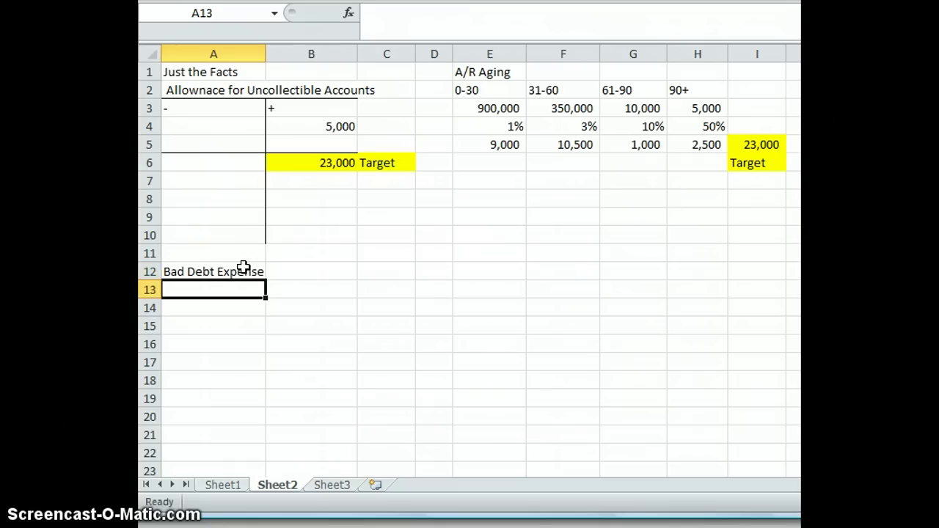
pyautogui.write('All')
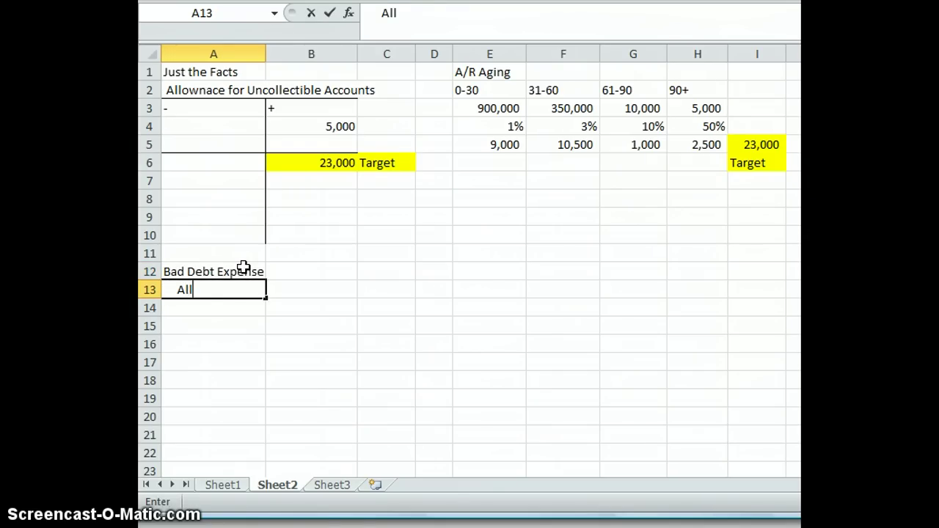
pyautogui.write('owance for Du')
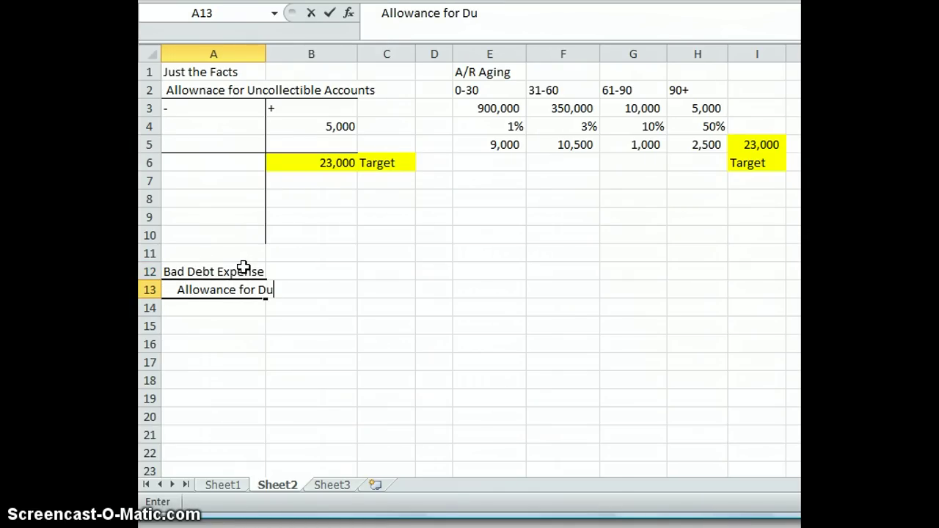
pyautogui.press('BackSpace')
pyautogui.press('BackSpace')
pyautogui.write('Uncolllectible ')
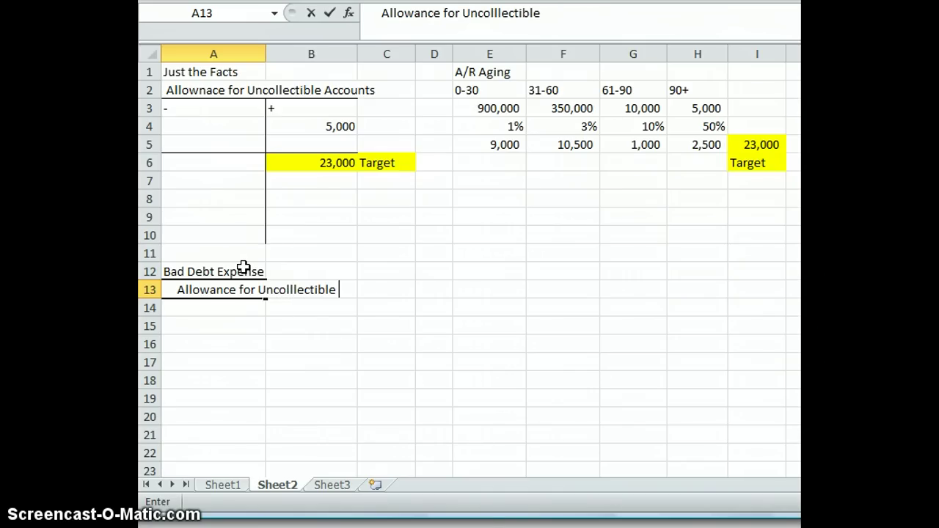
pyautogui.write('Accts')
pyautogui.press('Return')
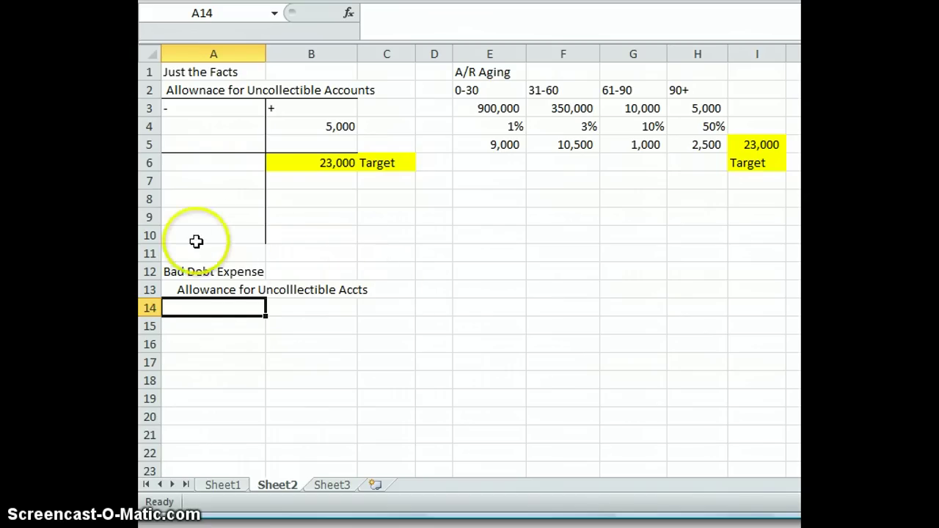
pyautogui.click(308, 163)
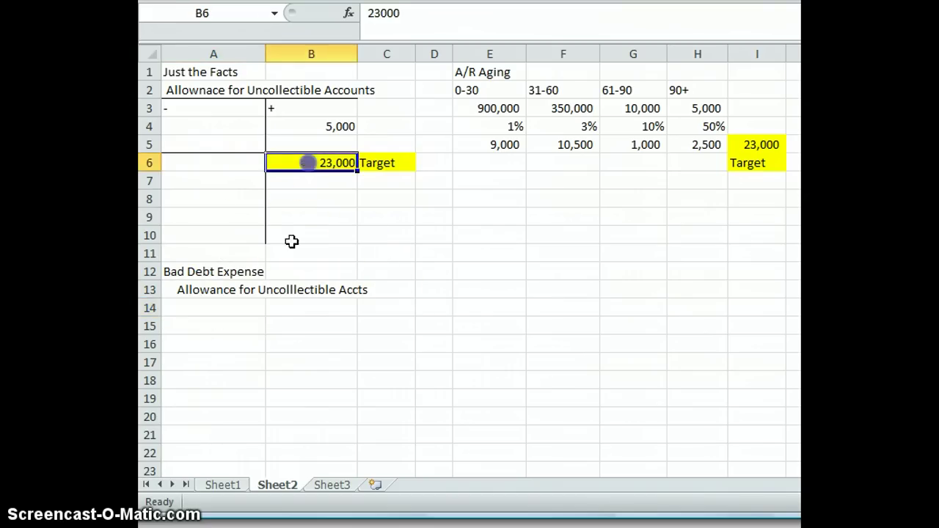
pyautogui.click(344, 128)
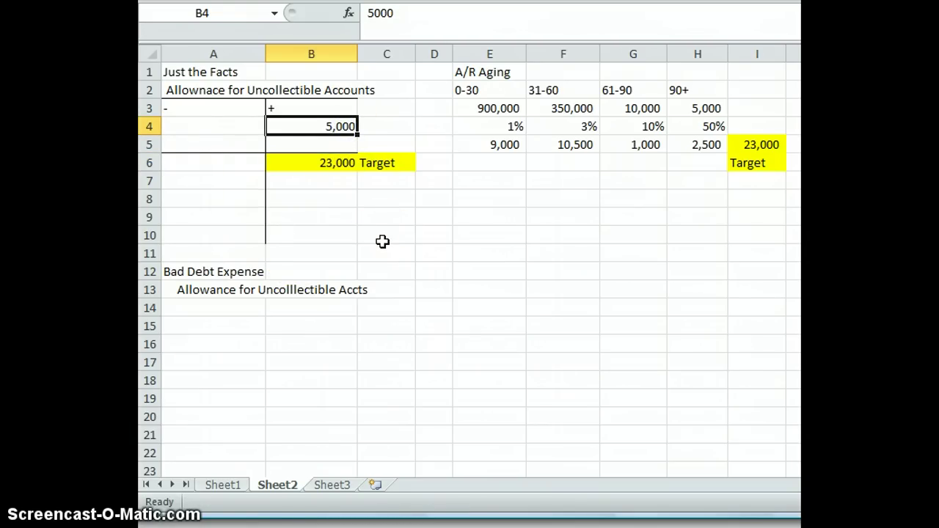
pyautogui.click(316, 169)
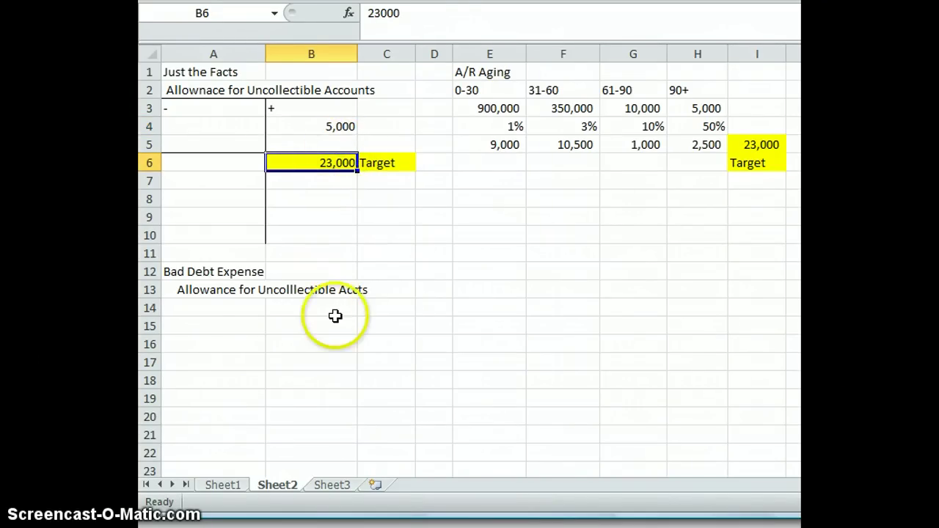
pyautogui.click(185, 290)
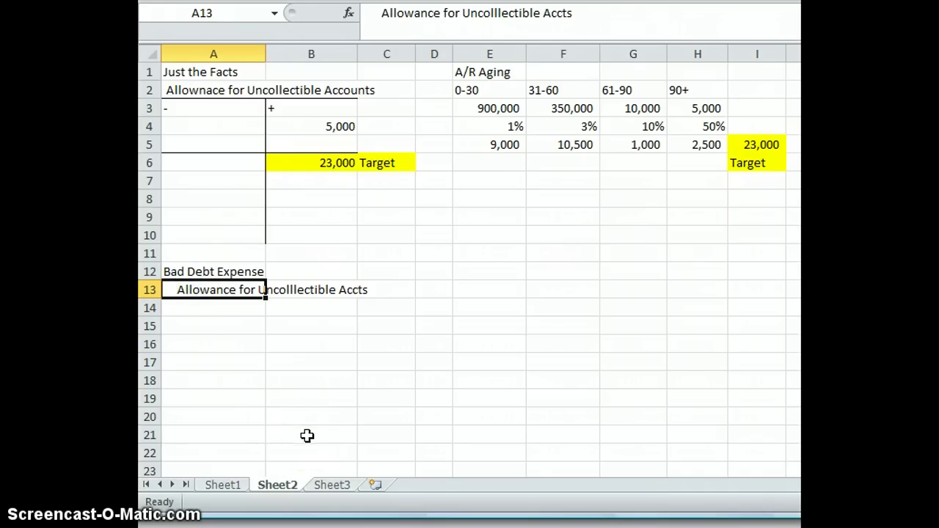
# Step: Make the target balance and its label in B6:C6 bold
pyautogui.click(310, 147)
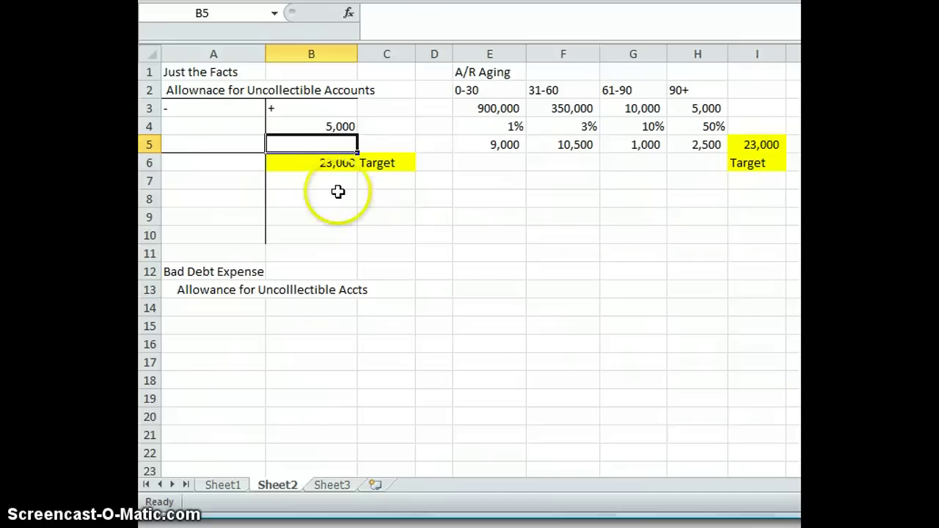
pyautogui.click(340, 163)
pyautogui.moveTo(356, 163); pyautogui.dragTo(398, 159)
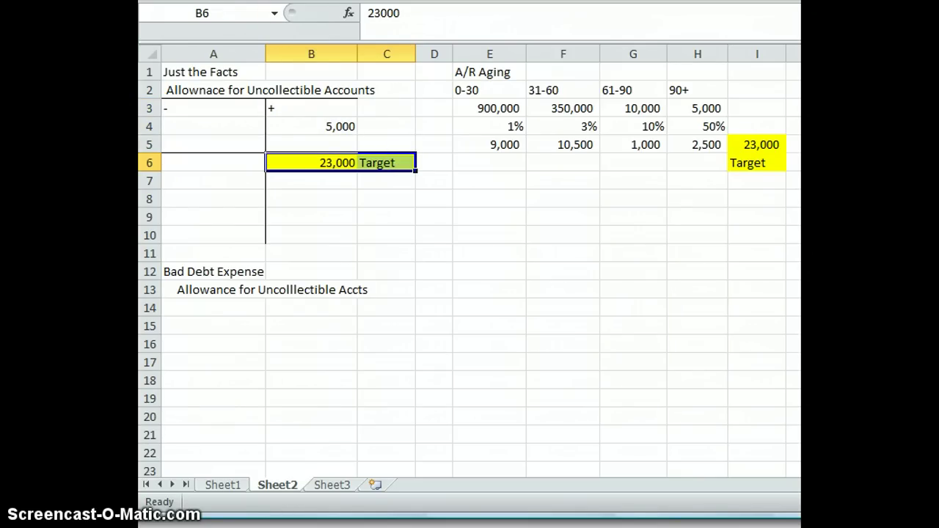
# Step: Calculate the adjustment amount in B5 of the allowance T-account with =23000-5000
pyautogui.moveTo(345, 143)
pyautogui.mouseDown()
pyautogui.moveTo(442, 149)
pyautogui.moveTo(330, 144)
pyautogui.mouseUp()
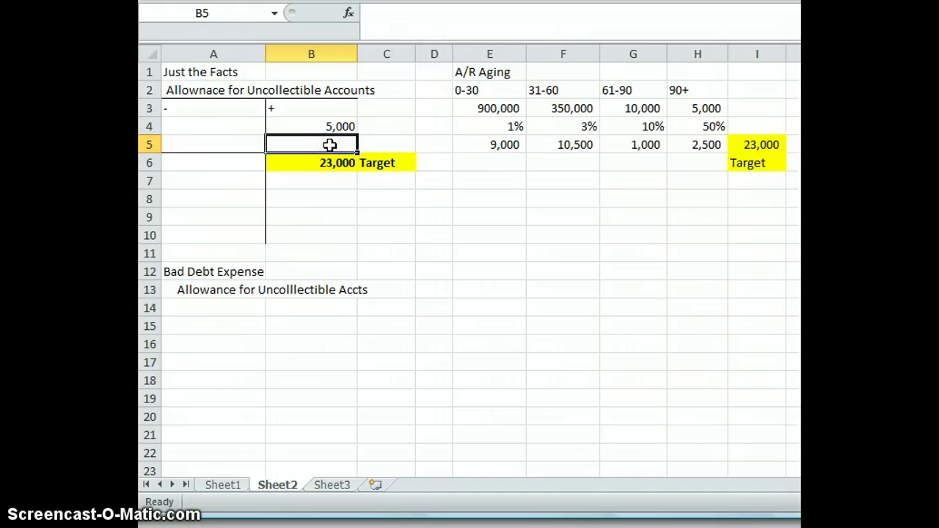
pyautogui.write('22')
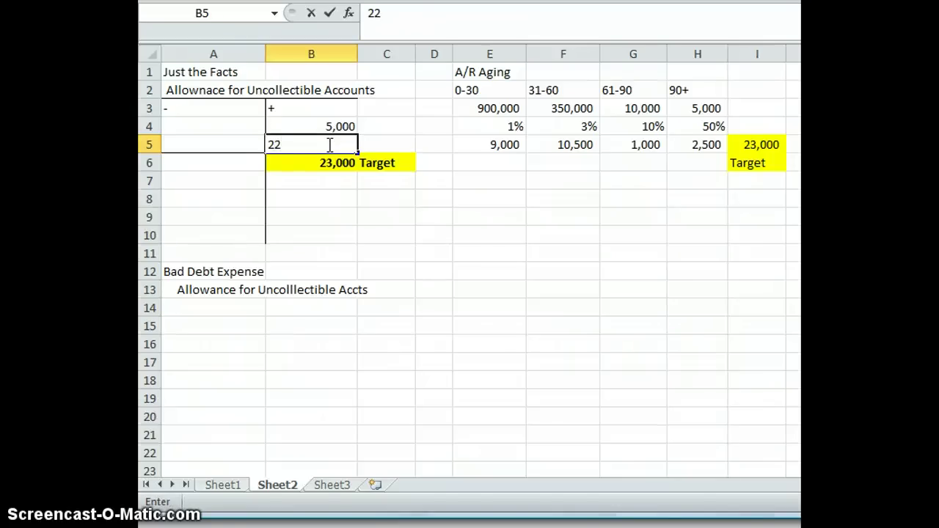
pyautogui.press('BackSpace')
pyautogui.press('BackSpace')
pyautogui.write('=23000-')
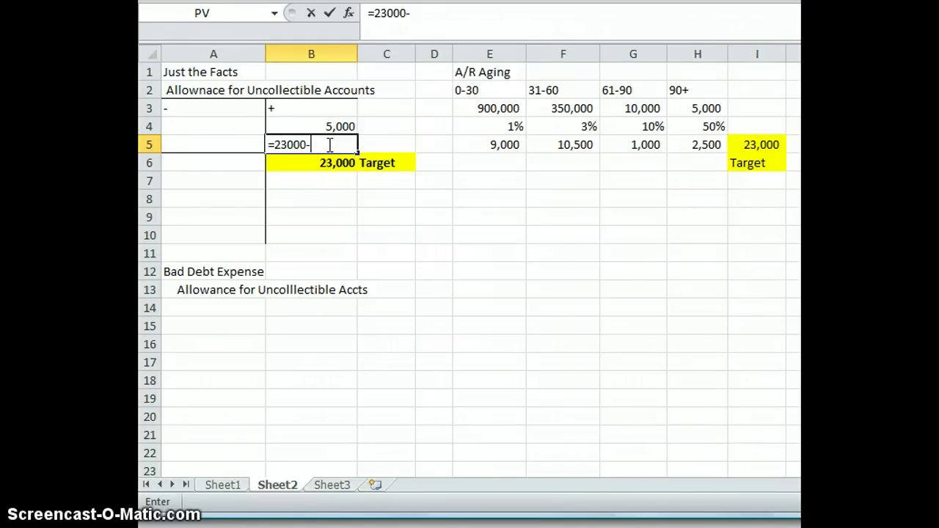
pyautogui.write('5000')
pyautogui.press('Return')
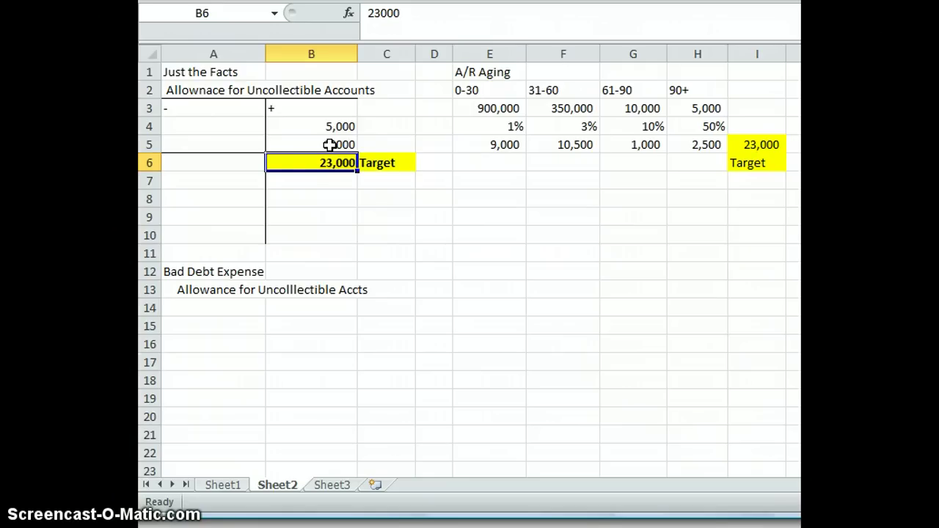
# Step: Format the adjustment amount in B5 with a thousands separator and no decimal places
pyautogui.click(310, 150)
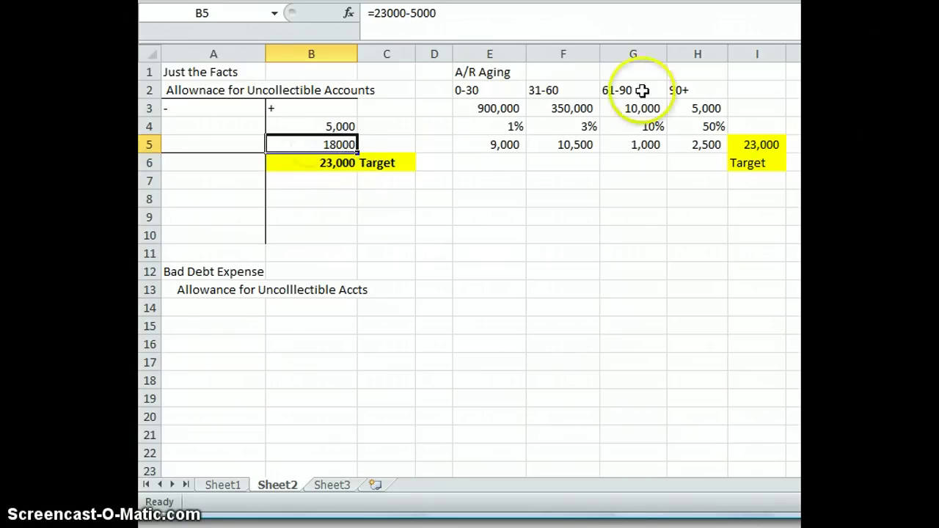
pyautogui.hotkey('ctrl', 'shift', '1')
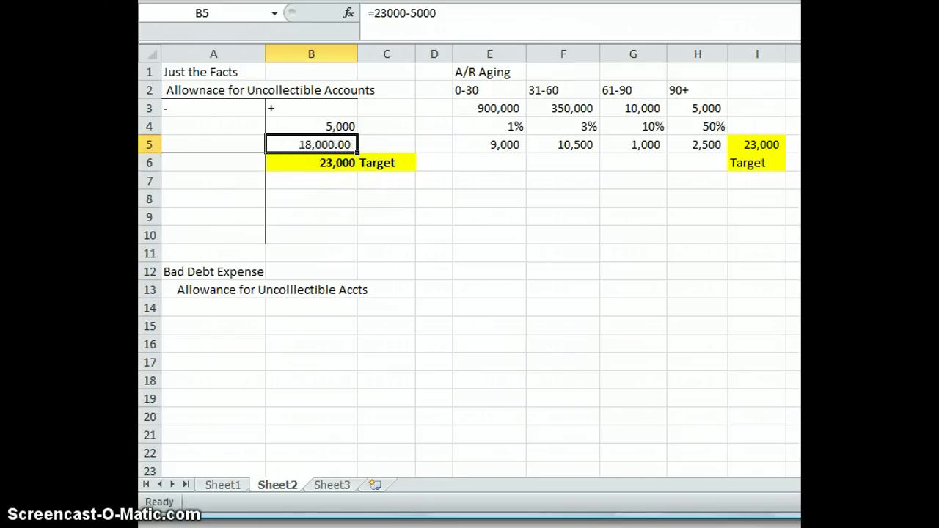
pyautogui.hotkey('alt', 'h')
pyautogui.press('9')
pyautogui.hotkey('alt', 'h')
pyautogui.press('9')
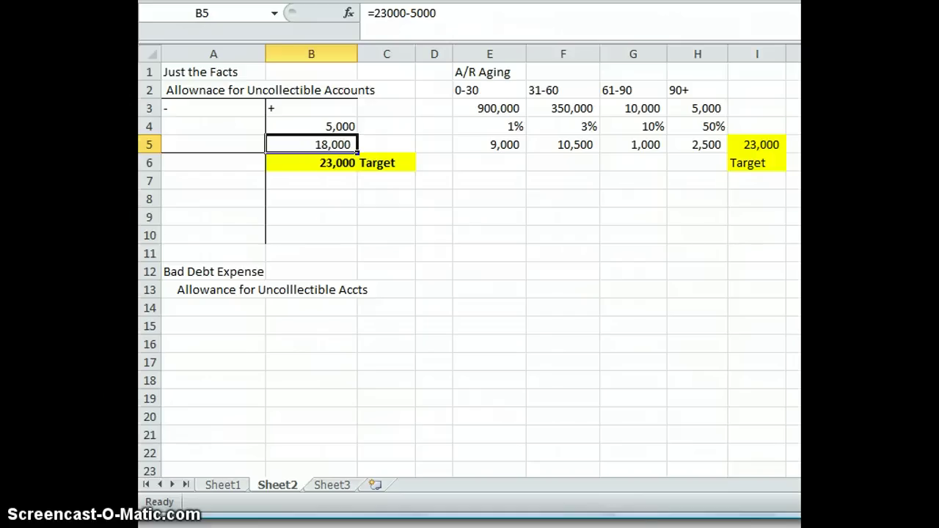
pyautogui.click(560, 180)
pyautogui.click(356, 128)
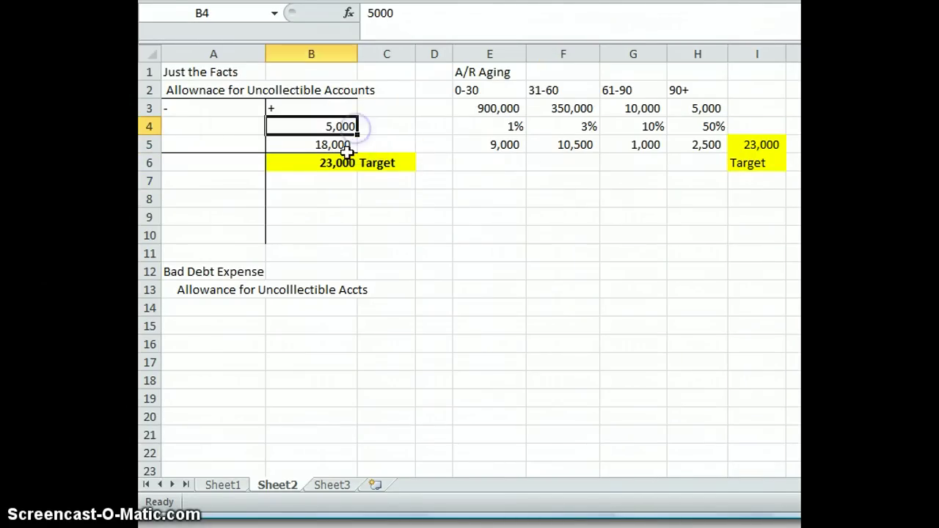
pyautogui.click(346, 146)
pyautogui.click(345, 168)
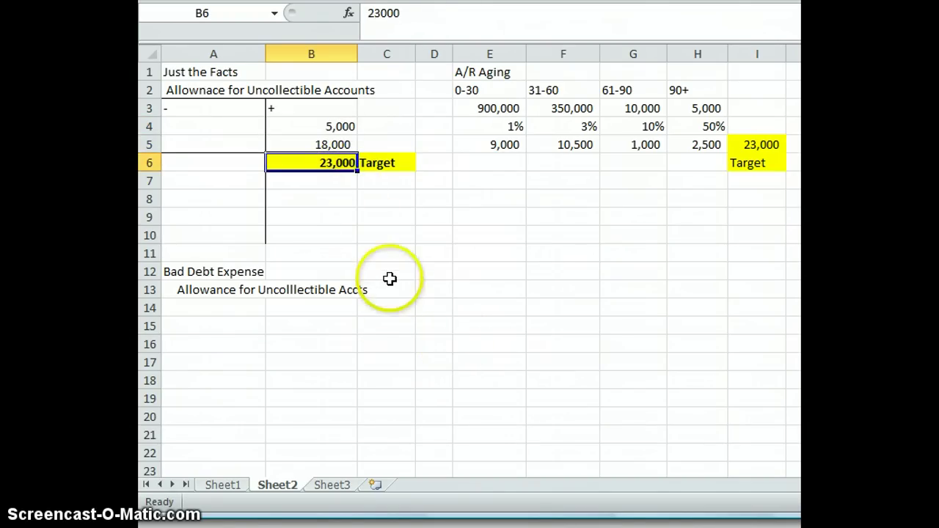
# Step: Enter 23000 in B12 as the Bad Debt Expense amount of the journal entry
pyautogui.click(334, 271)
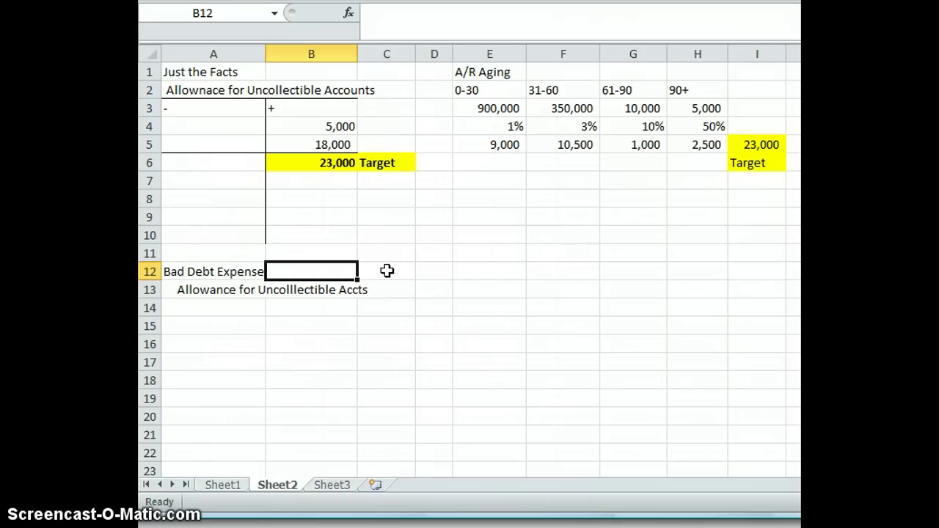
pyautogui.write('230')
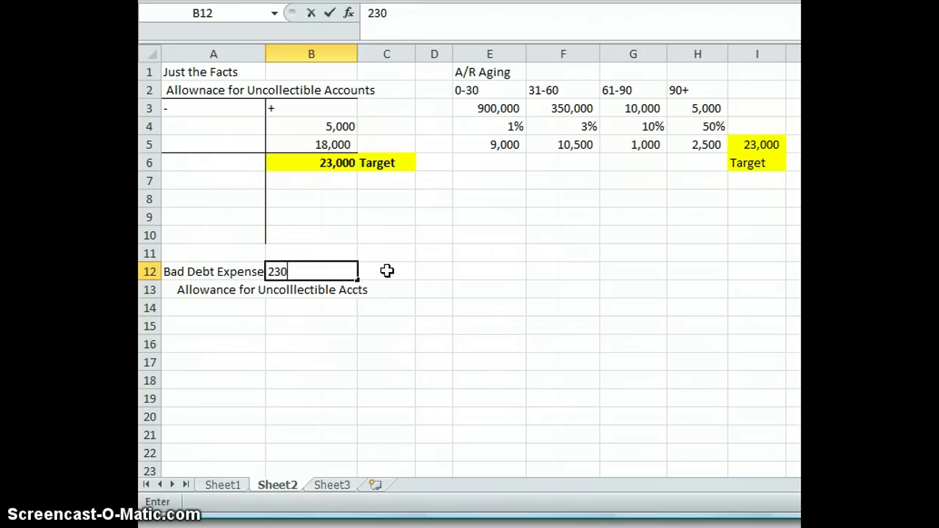
pyautogui.write('00')
pyautogui.press('Return')
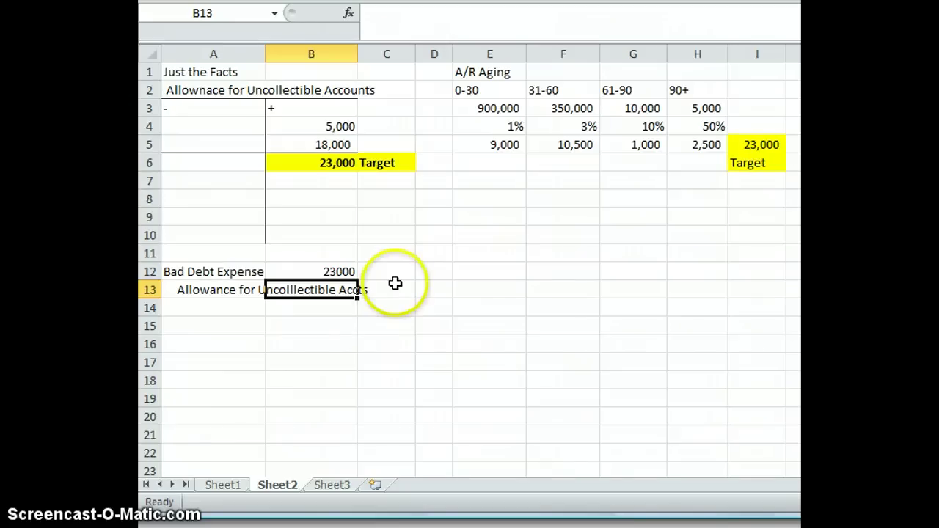
pyautogui.moveTo(439, 293)
pyautogui.mouseDown()
pyautogui.moveTo(460, 306)
pyautogui.moveTo(440, 292)
pyautogui.mouseUp()
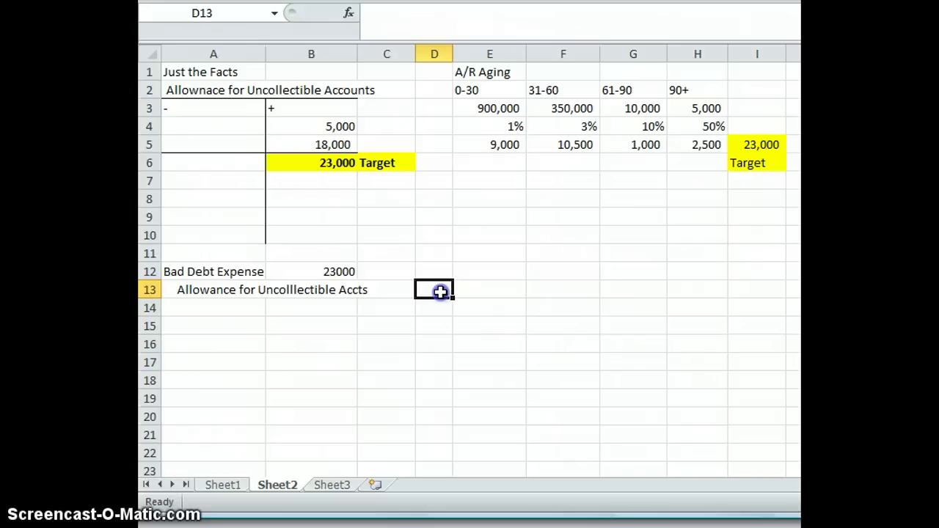
pyautogui.moveTo(440, 291); pyautogui.dragTo(421, 289)
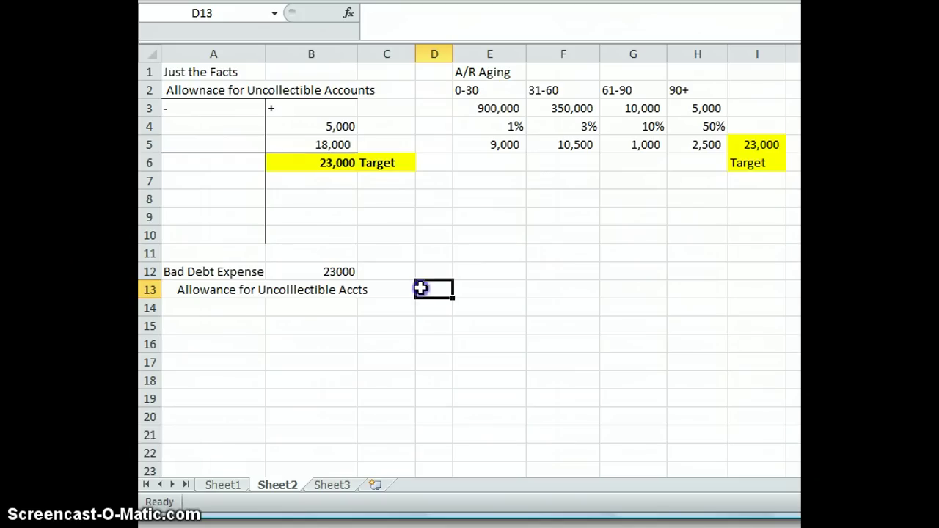
pyautogui.click(431, 286)
pyautogui.moveTo(430, 286); pyautogui.dragTo(183, 469)
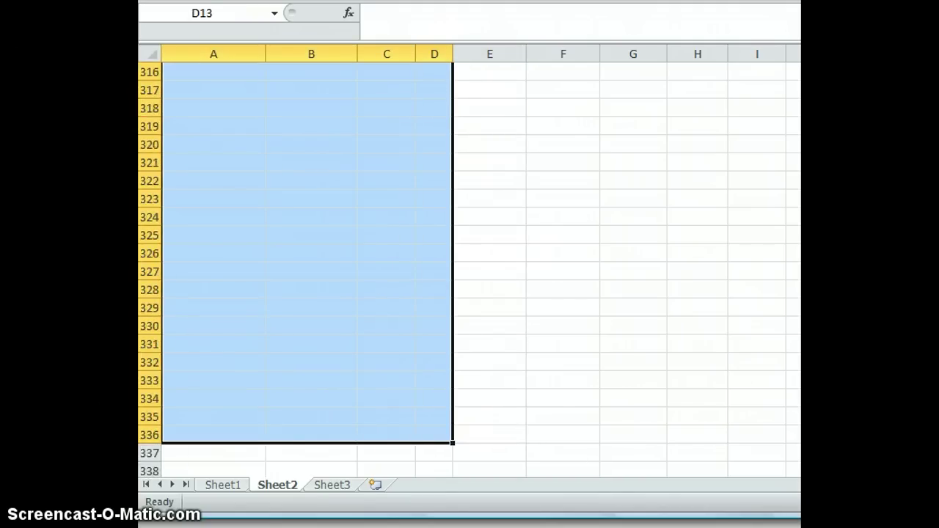
pyautogui.click(550, 436)
pyautogui.press('Left')
pyautogui.press('Left')
pyautogui.press('Left')
pyautogui.press('Left')
pyautogui.press('Left')
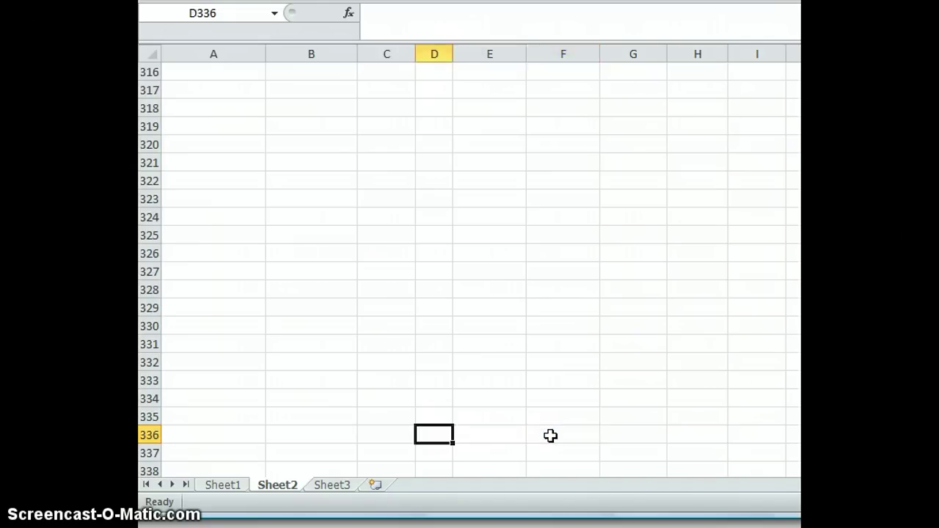
# Step: Return to the journal entry near the start of the sheet and enter 23000 in C13 as the Allowance for Uncollectible Accounts credit
pyautogui.press('Up')
pyautogui.press('Up')
pyautogui.press('Up')
pyautogui.press('Up')
pyautogui.press('Up')
pyautogui.press('Up')
pyautogui.press('Up')
pyautogui.press('Up')
pyautogui.press('Up')
pyautogui.press('Up')
pyautogui.press('Up')
pyautogui.press('Up')
pyautogui.press('Up')
pyautogui.press('Up')
pyautogui.press('Up')
pyautogui.press('Up')
pyautogui.press('Up')
pyautogui.press('Up')
pyautogui.press('Up')
pyautogui.press('Up')
pyautogui.press('Up')
pyautogui.press('Up')
pyautogui.press('Up')
pyautogui.press('Up')
pyautogui.press('Up')
pyautogui.press('Up')
pyautogui.press('Up')
pyautogui.press('Up')
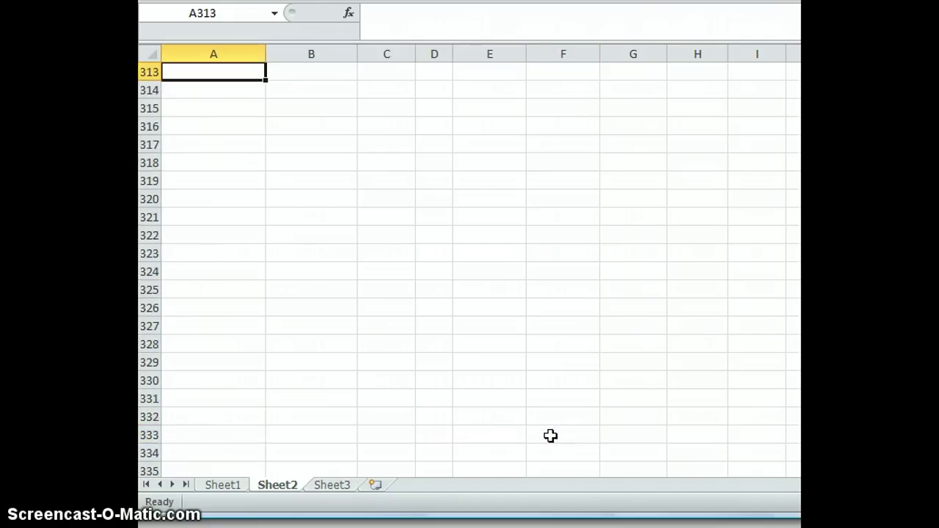
pyautogui.press('Up')
pyautogui.press('Up')
pyautogui.press('Up')
pyautogui.press('Up')
pyautogui.press('Up')
pyautogui.press('Up')
pyautogui.press('Up')
pyautogui.press('Up')
pyautogui.press('Up')
pyautogui.press('Up')
pyautogui.press('Up')
pyautogui.press('Up')
pyautogui.press('Up')
pyautogui.press('Up')
pyautogui.press('Up')
pyautogui.press('Up')
pyautogui.press('Up')
pyautogui.press('Up')
pyautogui.press('Up')
pyautogui.press('Up')
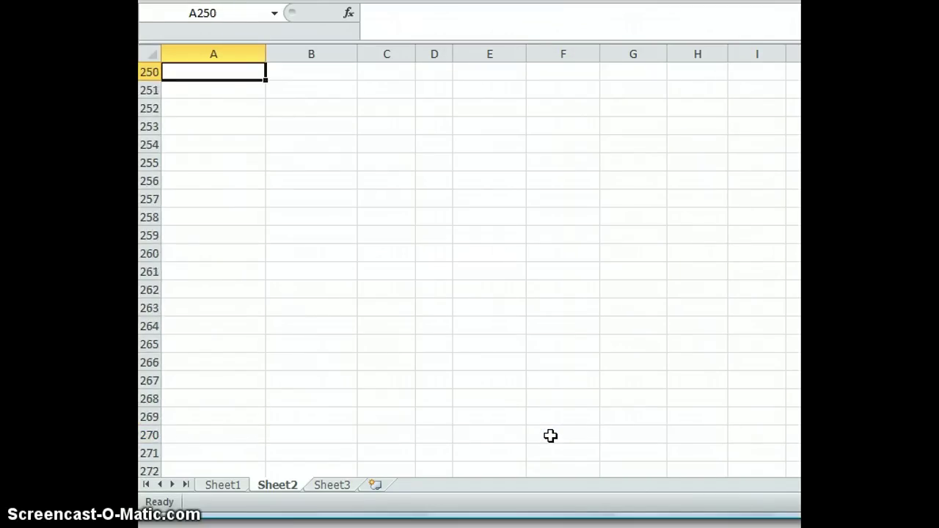
pyautogui.press('Up')
pyautogui.press('Up')
pyautogui.press('Up')
pyautogui.press('Up')
pyautogui.press('Up')
pyautogui.press('Up')
pyautogui.press('Up')
pyautogui.press('Up')
pyautogui.press('Up')
pyautogui.press('Up')
pyautogui.press('Up')
pyautogui.press('Up')
pyautogui.press('Up')
pyautogui.press('Up')
pyautogui.press('Up')
pyautogui.press('Up')
pyautogui.press('Up')
pyautogui.press('Up')
pyautogui.press('Up')
pyautogui.press('Up')
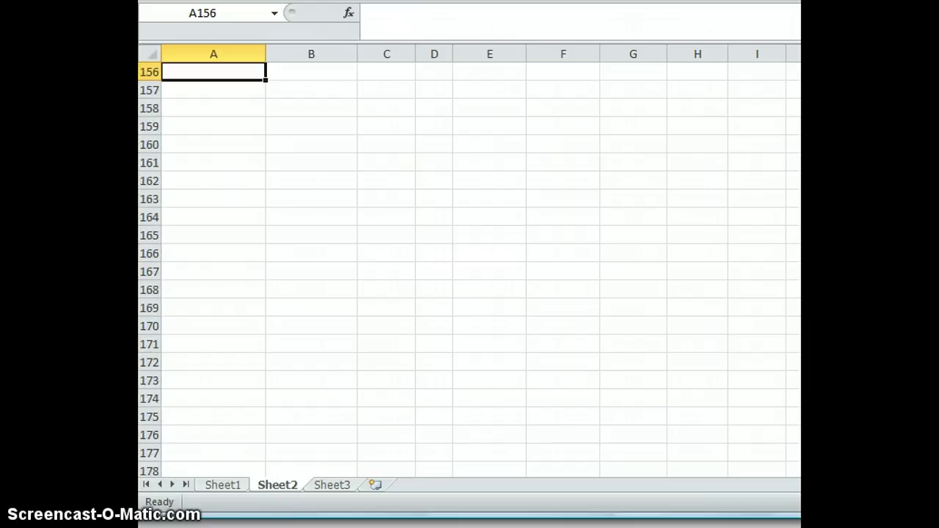
pyautogui.click(410, 288)
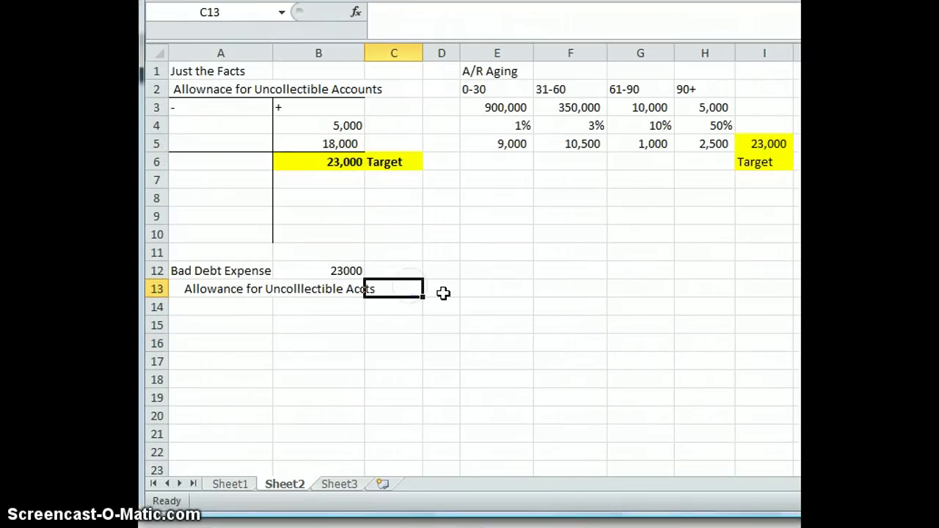
pyautogui.write('23000')
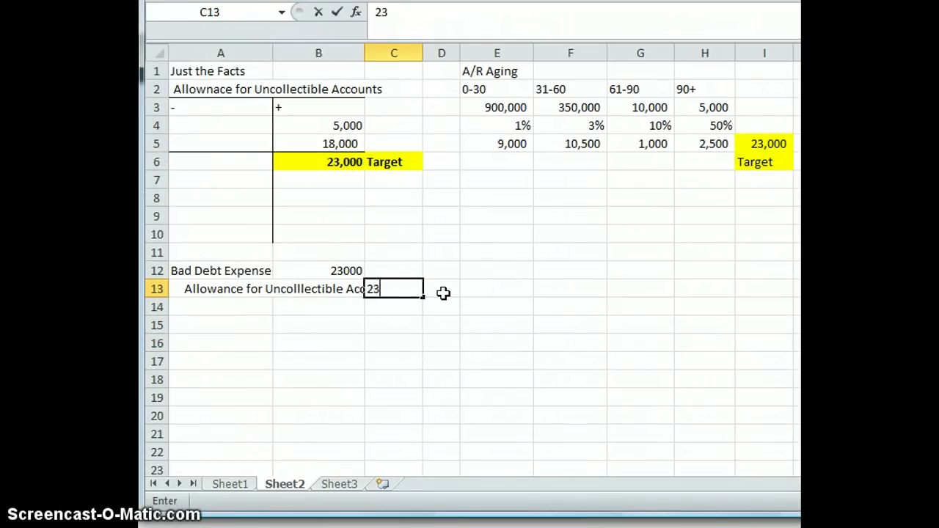
pyautogui.press('Return')
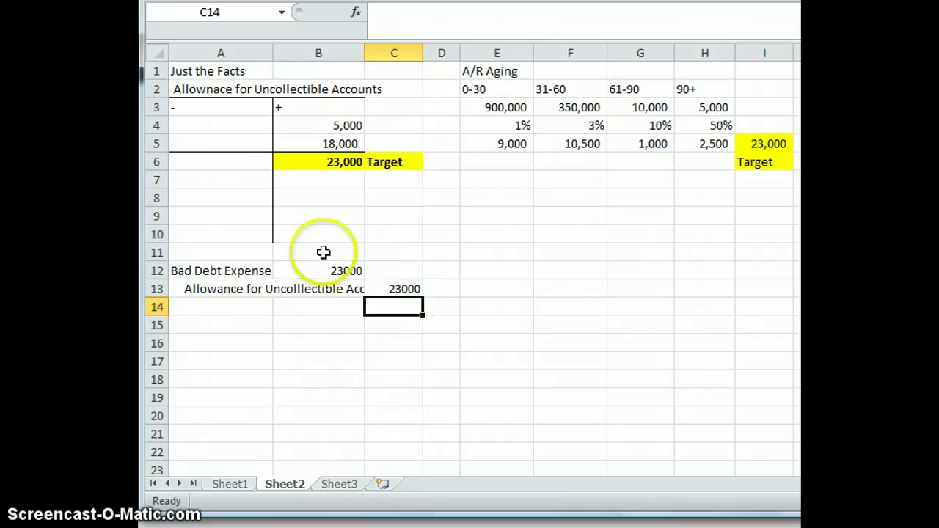
pyautogui.click(255, 270)
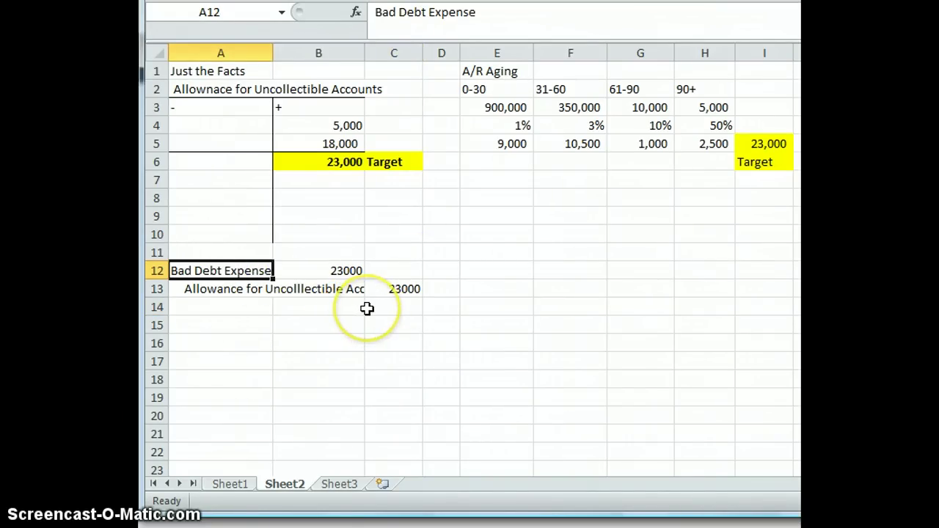
pyautogui.click(403, 288)
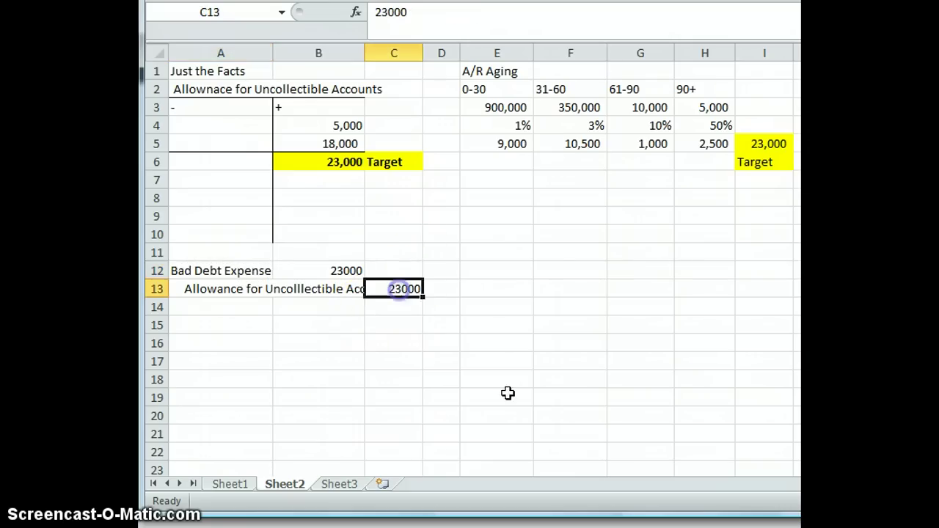